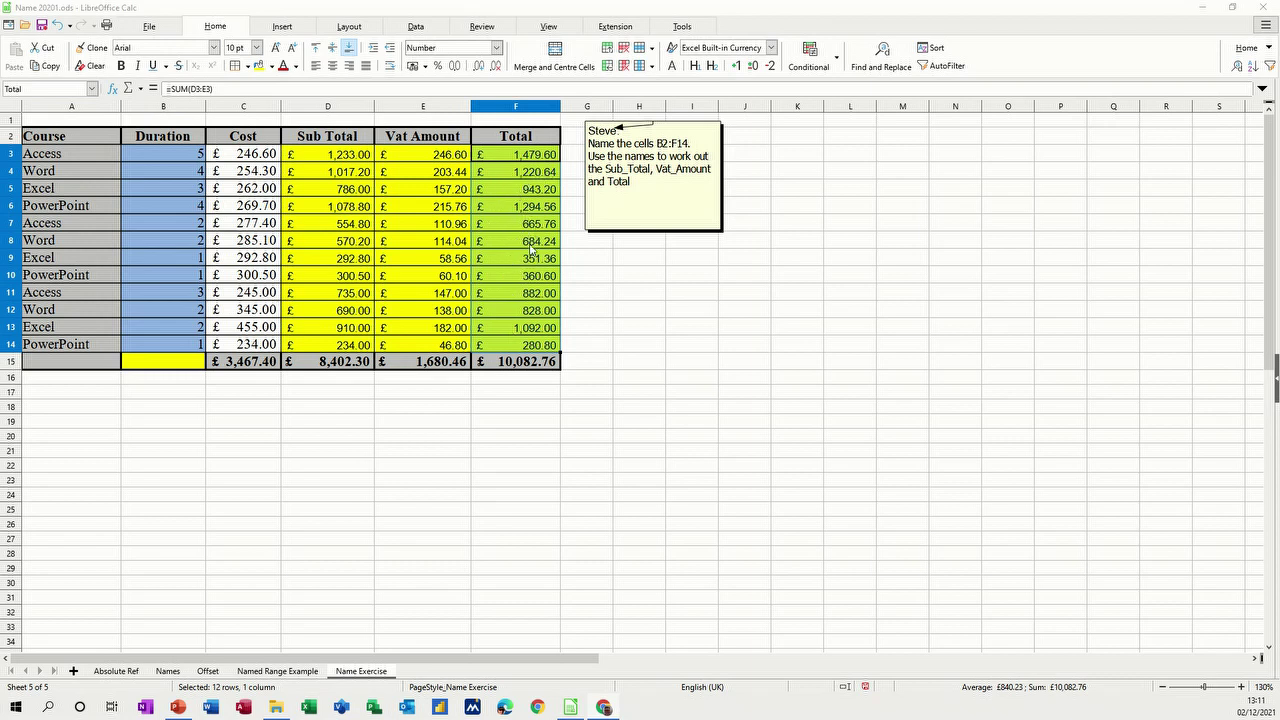
Create a conditional format on the Total values F3:F14 that applies the Good style to cell values greater than 1000
left_click(641, 380)
left_click_drag(520, 156, 520, 346)
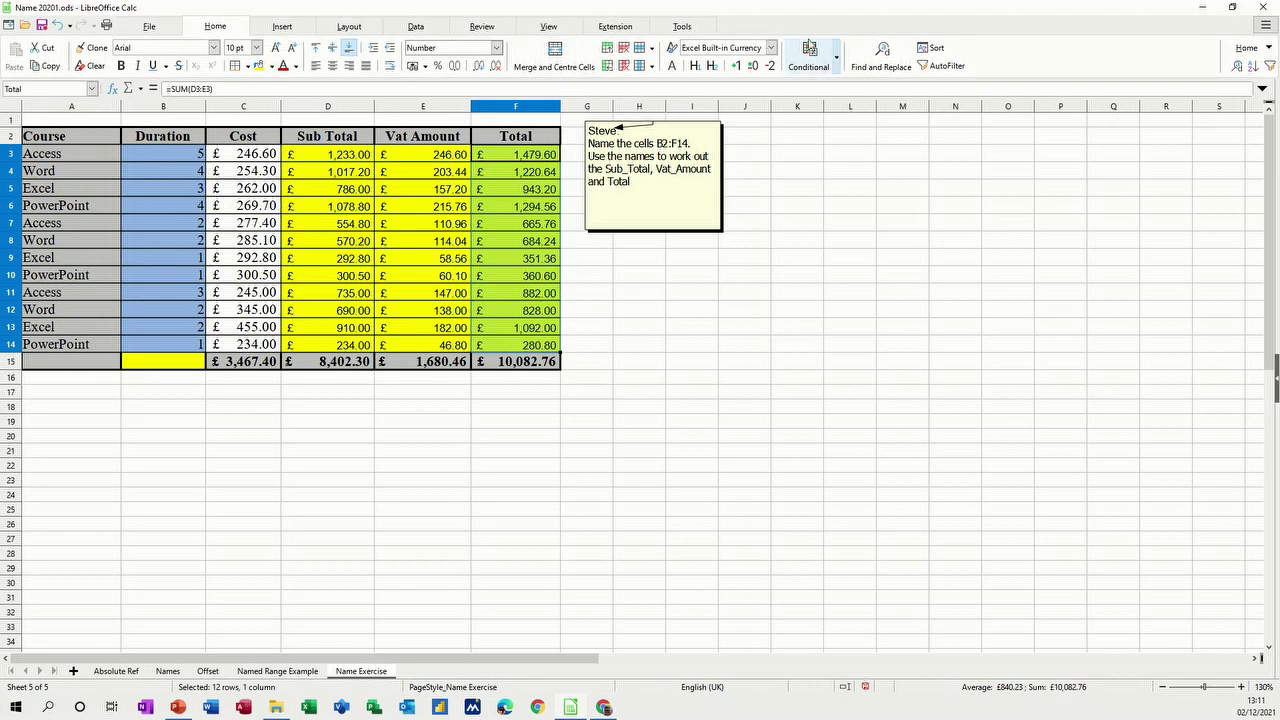
left_click(837, 62)
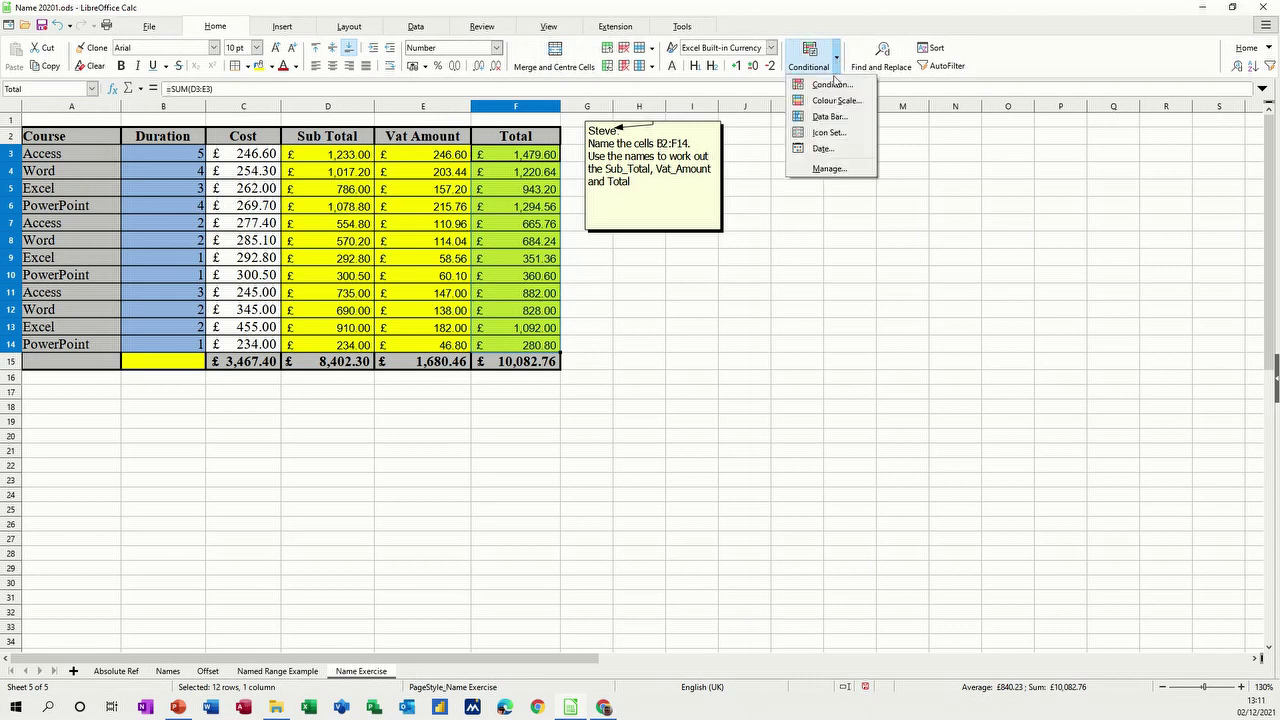
left_click(828, 86)
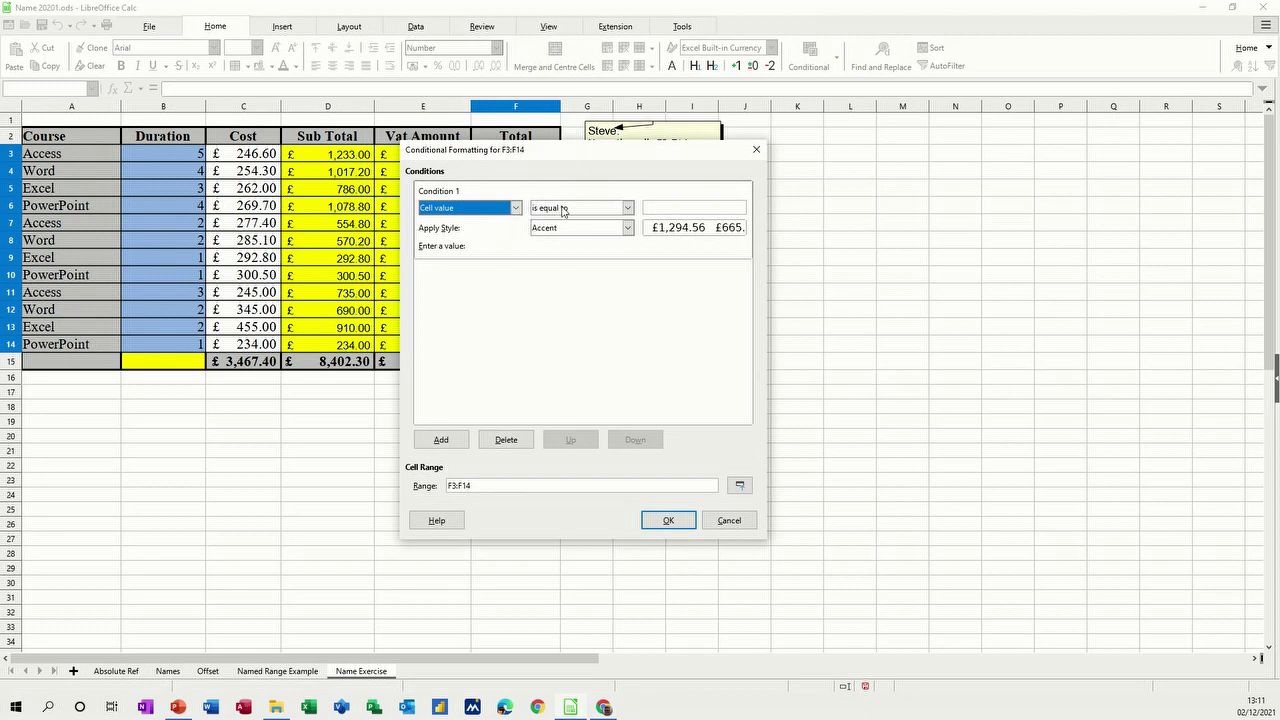
left_click(516, 210)
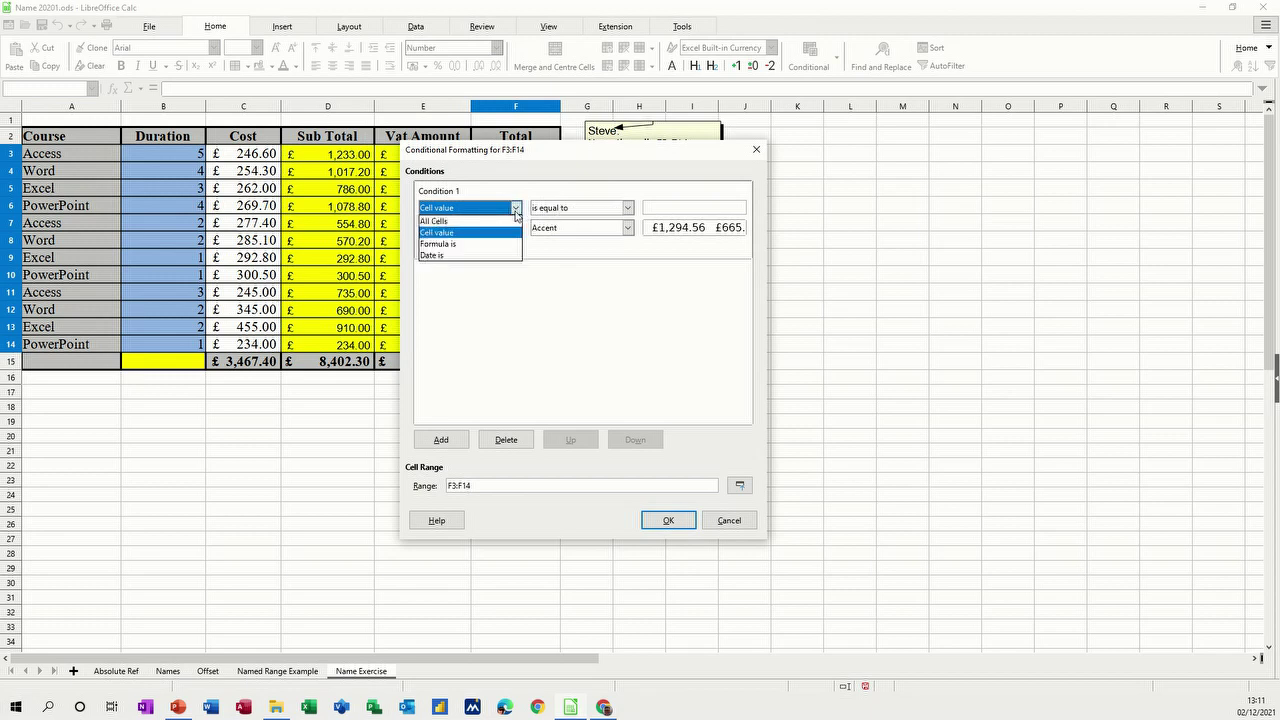
left_click(516, 210)
left_click(628, 208)
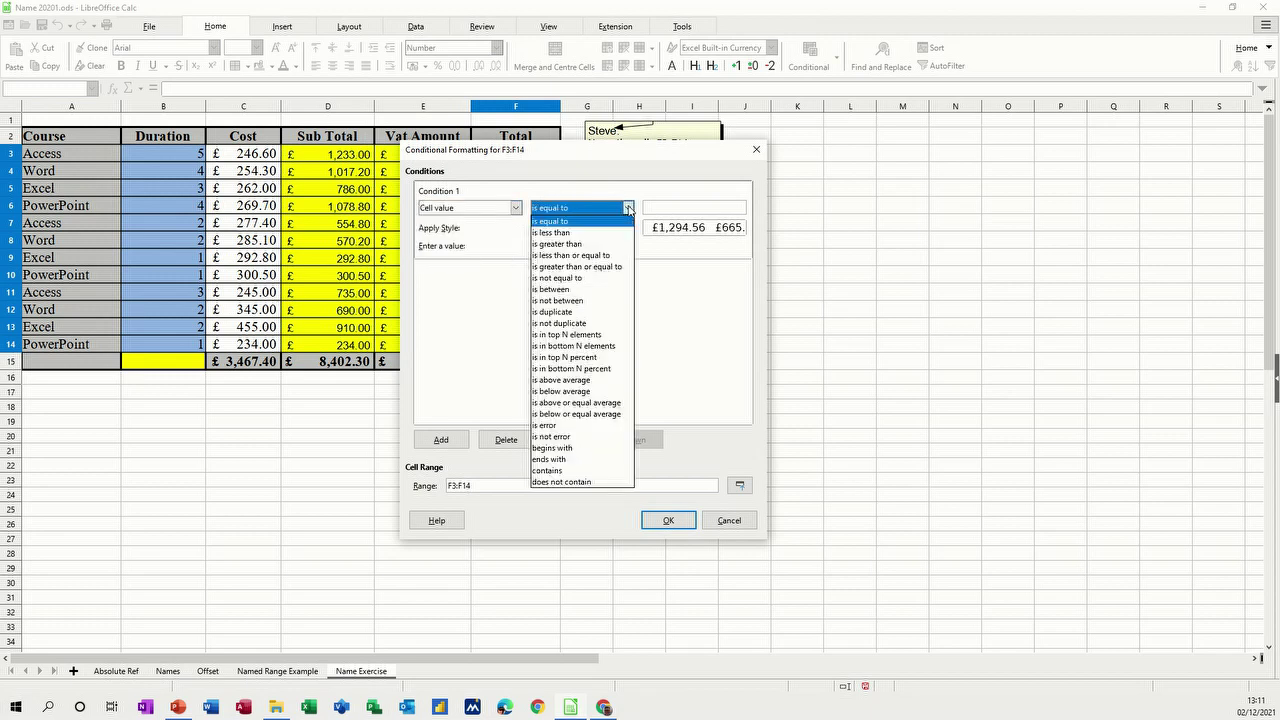
left_click(587, 244)
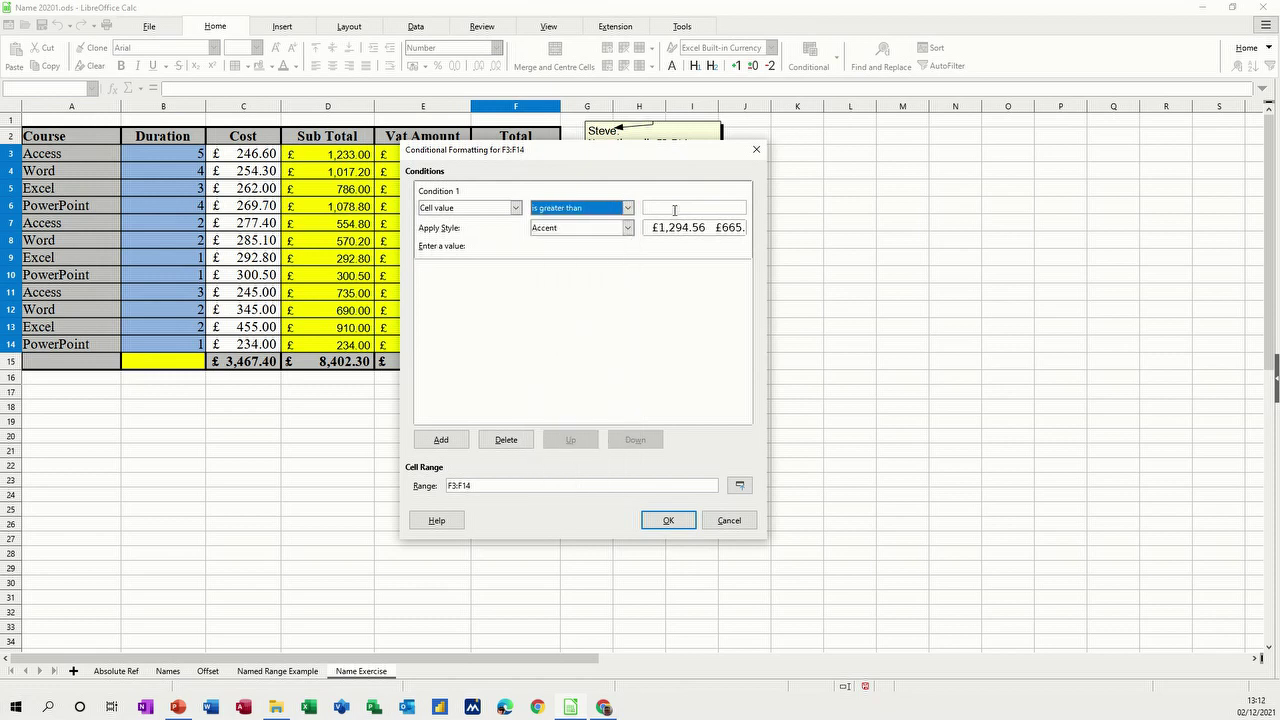
left_click(674, 210)
type("1000")
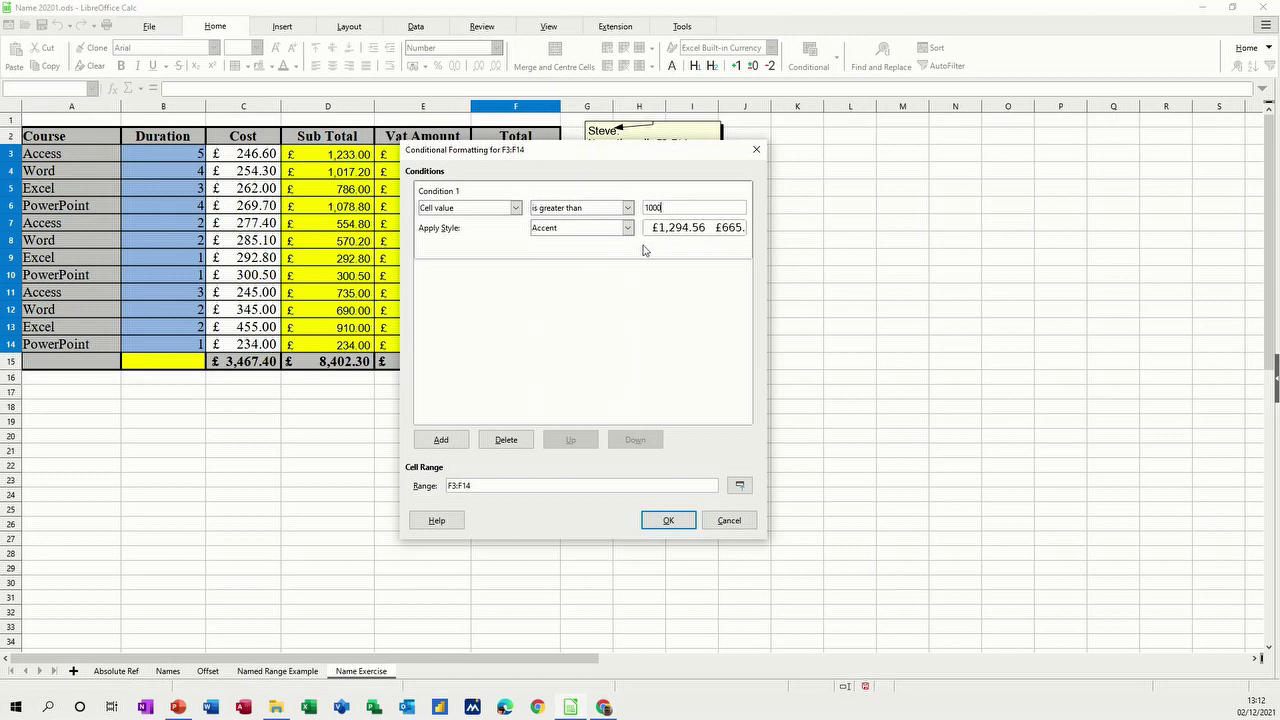
left_click(628, 228)
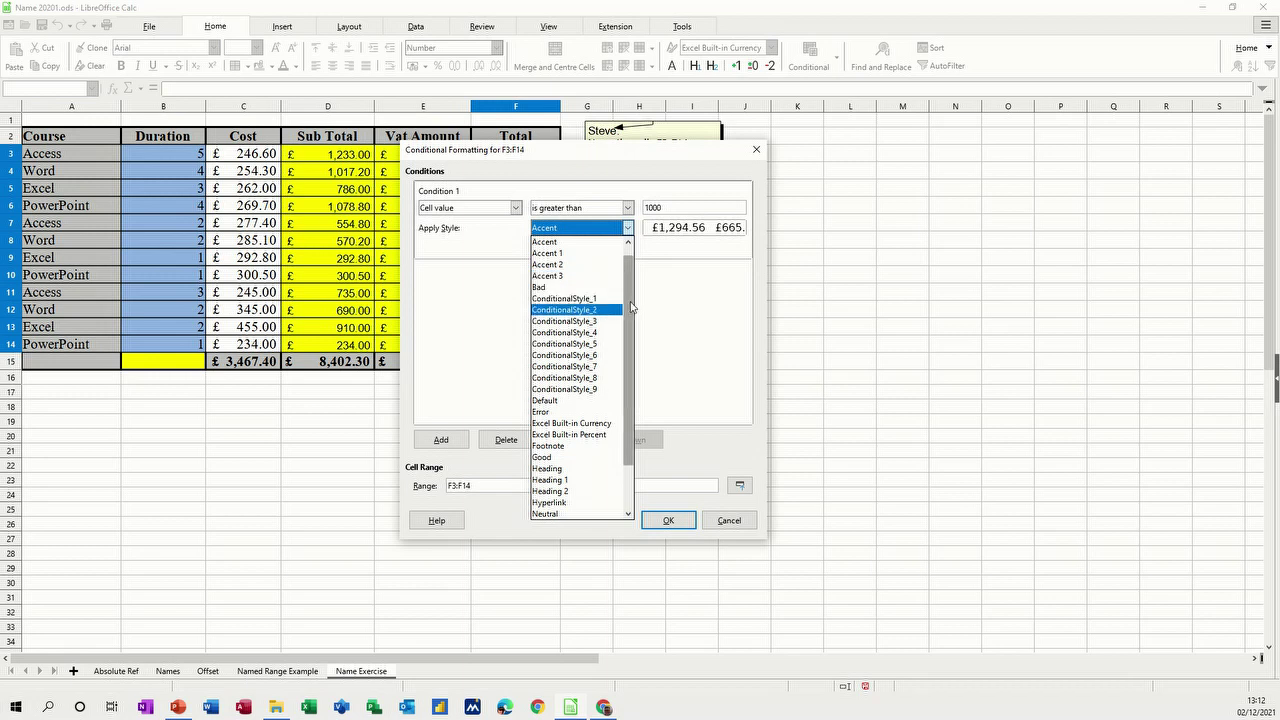
scroll(631, 307, "up", 1)
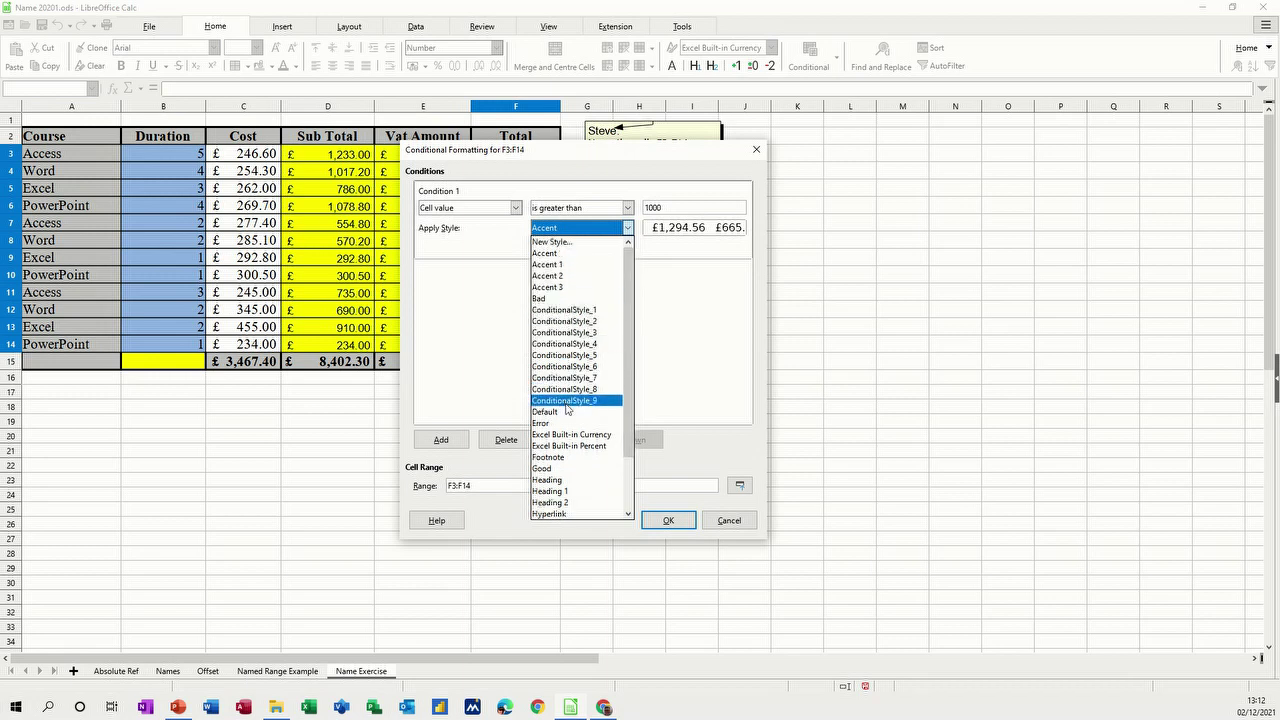
left_click(552, 469)
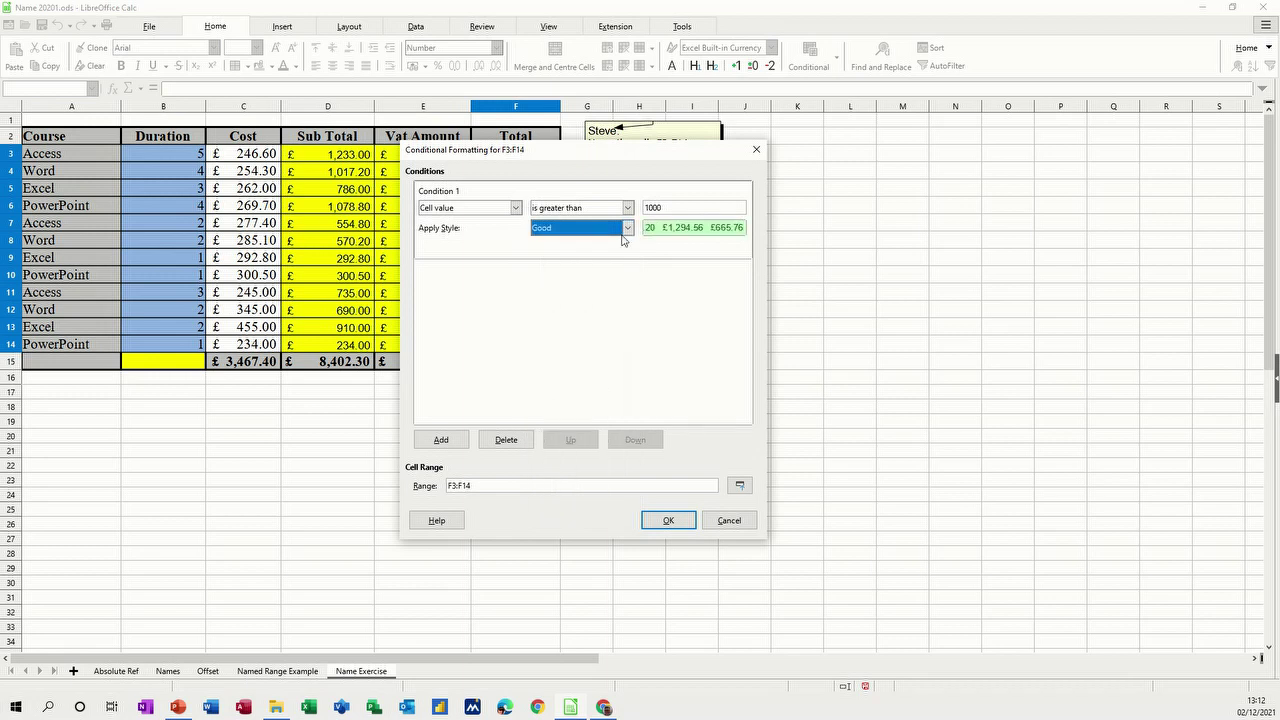
Add a second condition that applies the Neutral style to cell values greater than 500
left_click(443, 441)
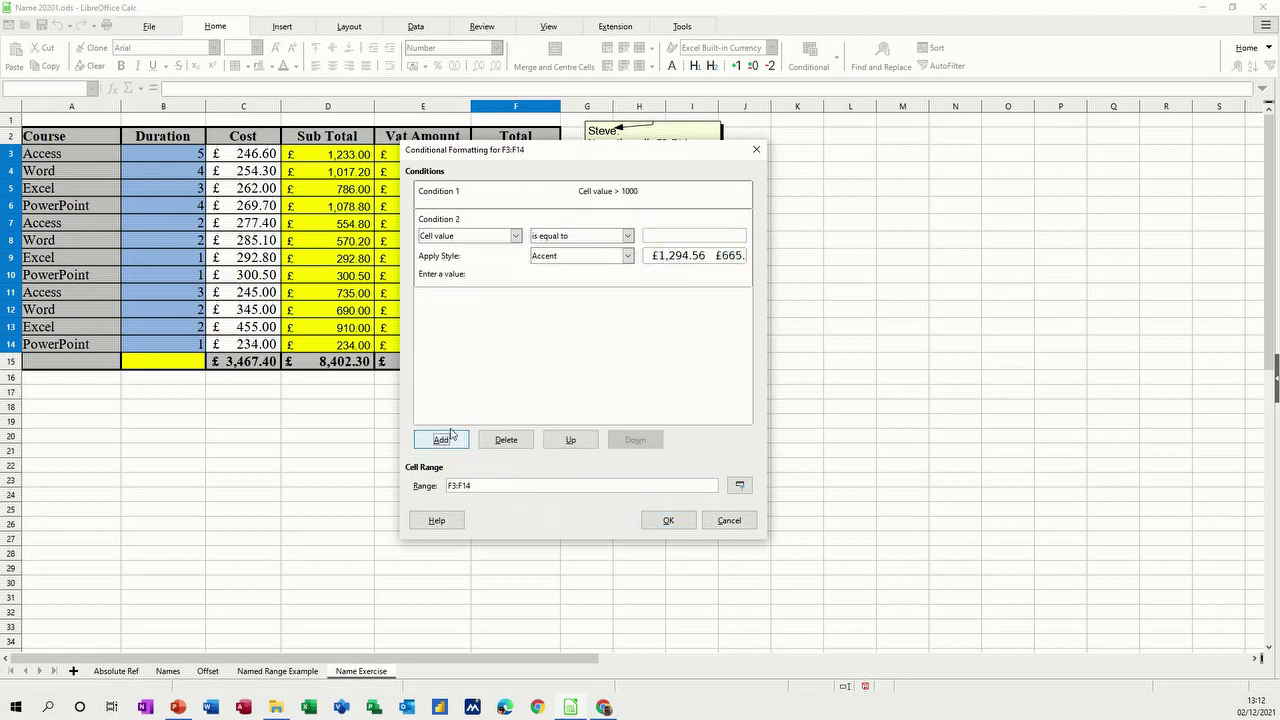
left_click(629, 236)
left_click(590, 260)
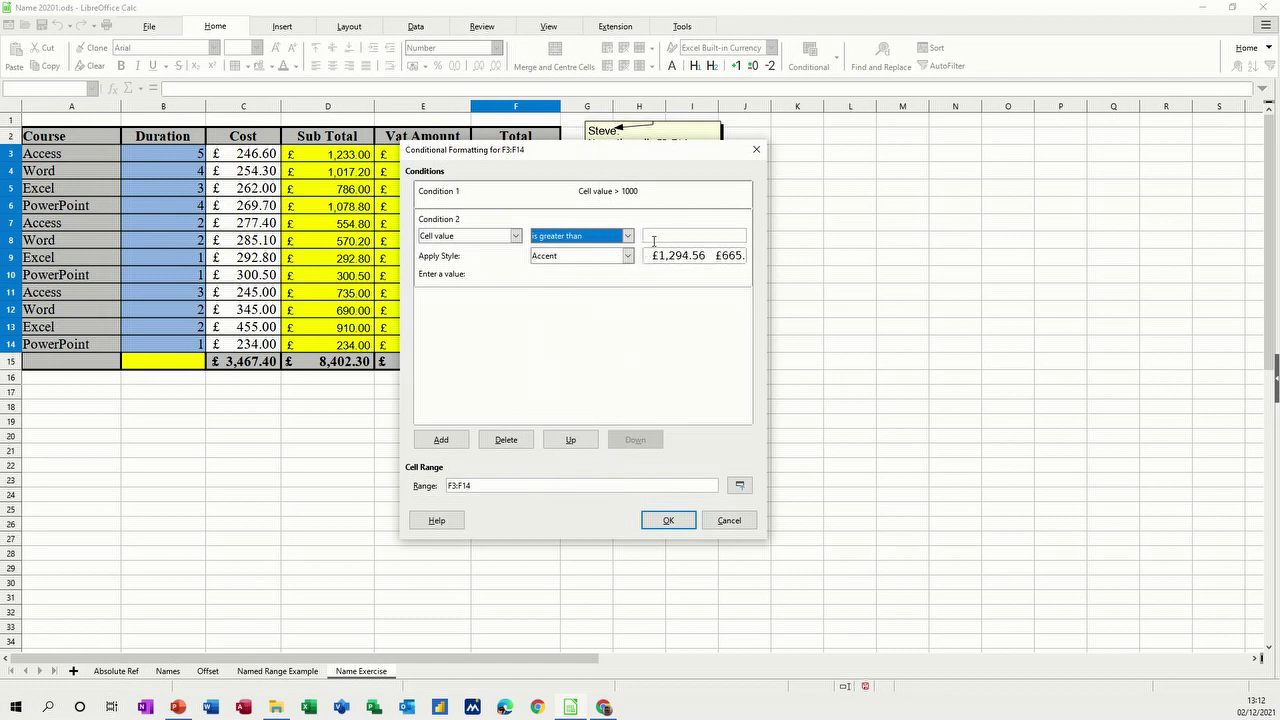
left_click(655, 237)
type("500")
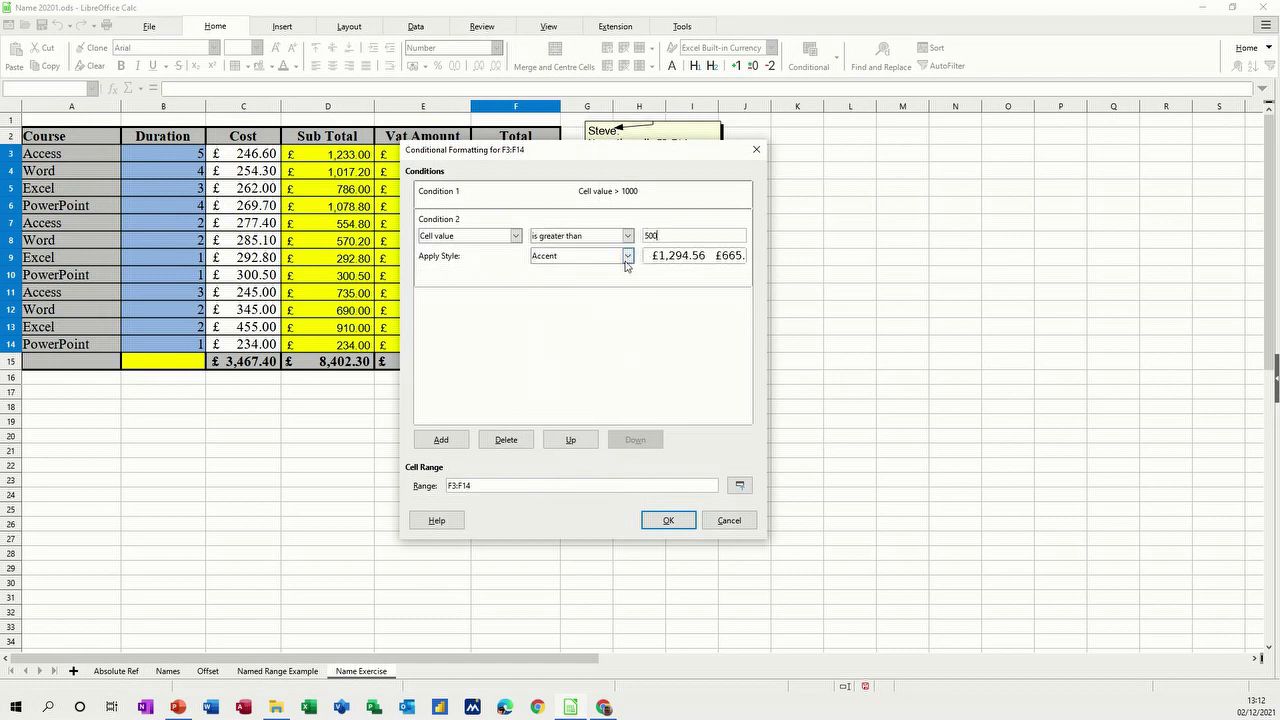
left_click(627, 256)
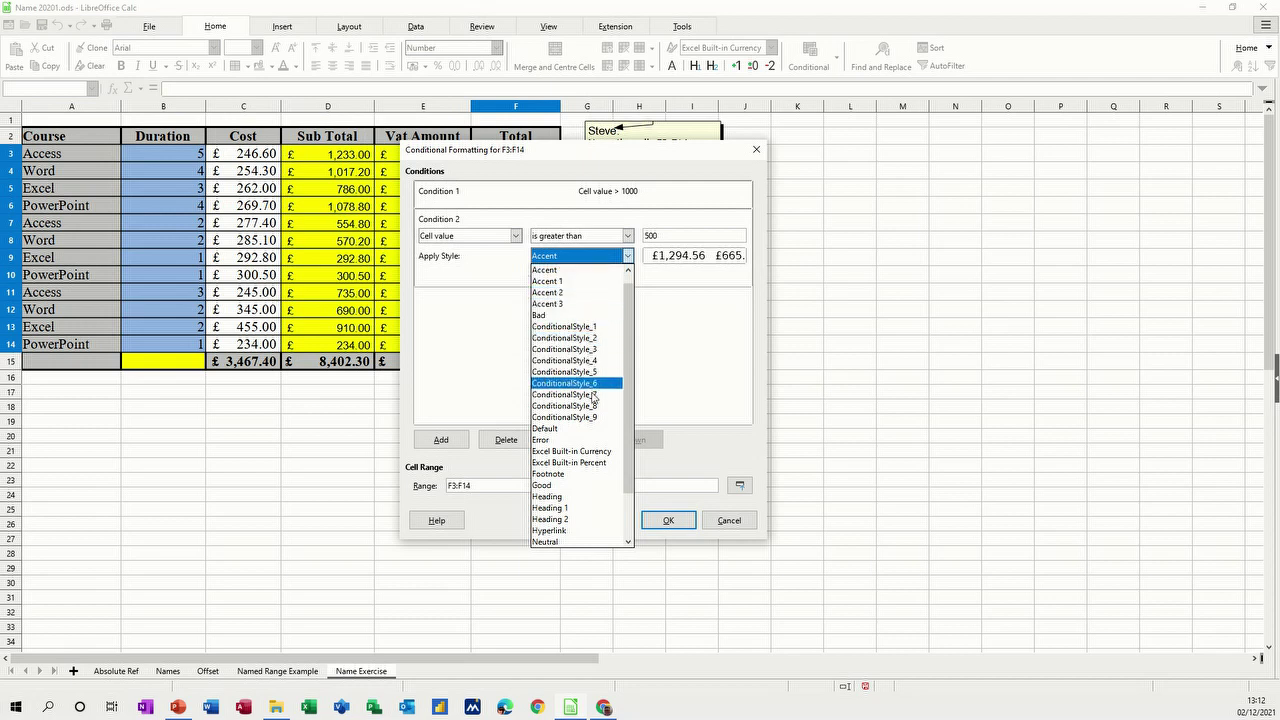
left_click(563, 542)
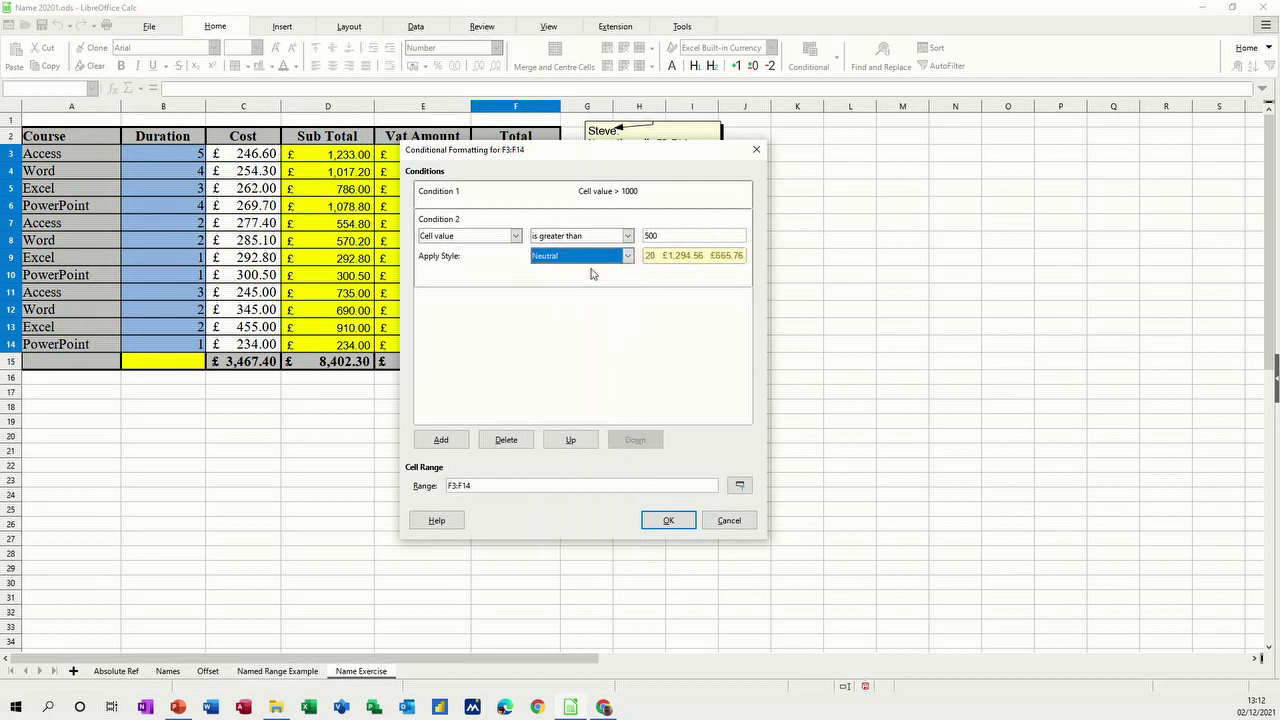
Add a third condition applying the Bad style to cell values less than 500, and apply the conditional formatting
left_click(453, 447)
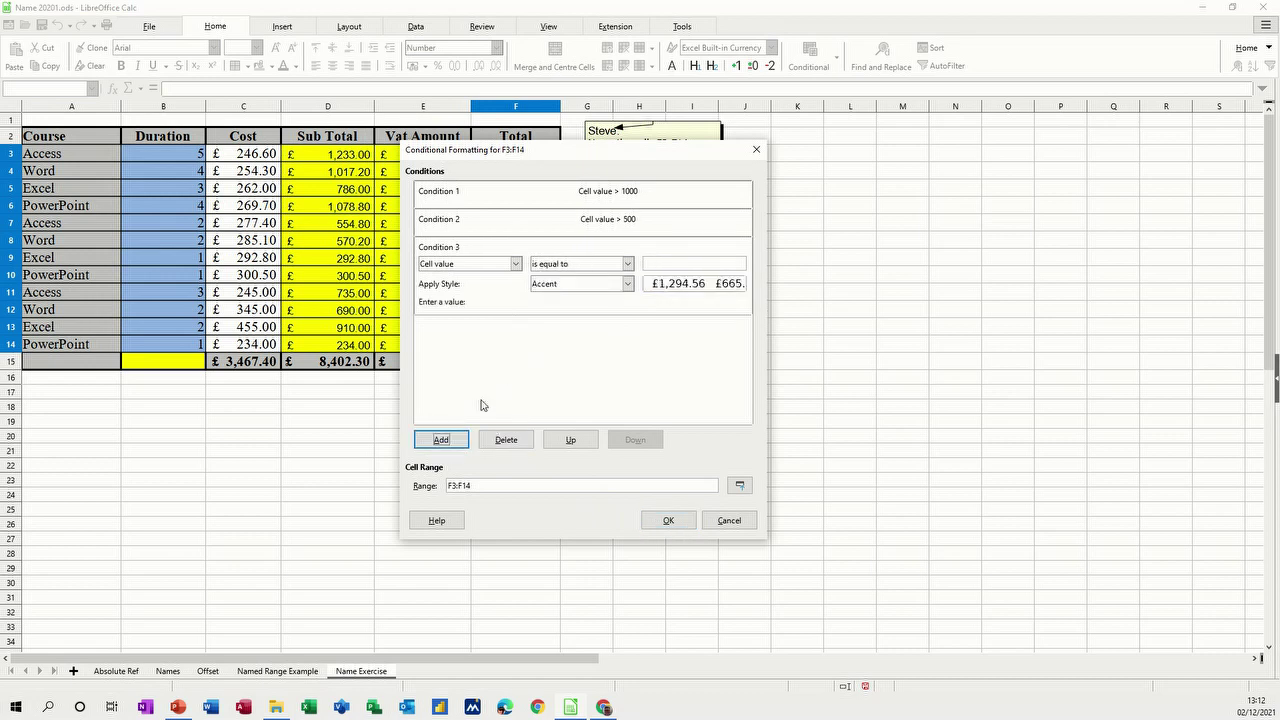
left_click(627, 264)
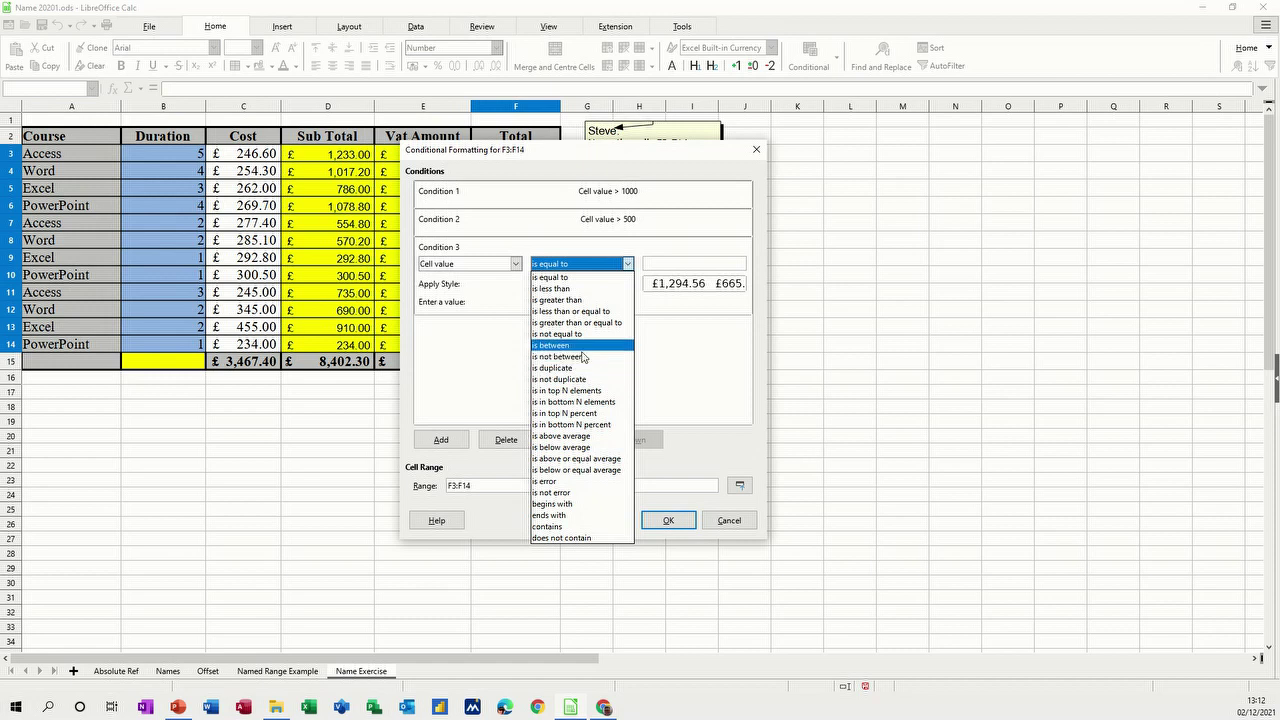
left_click(596, 289)
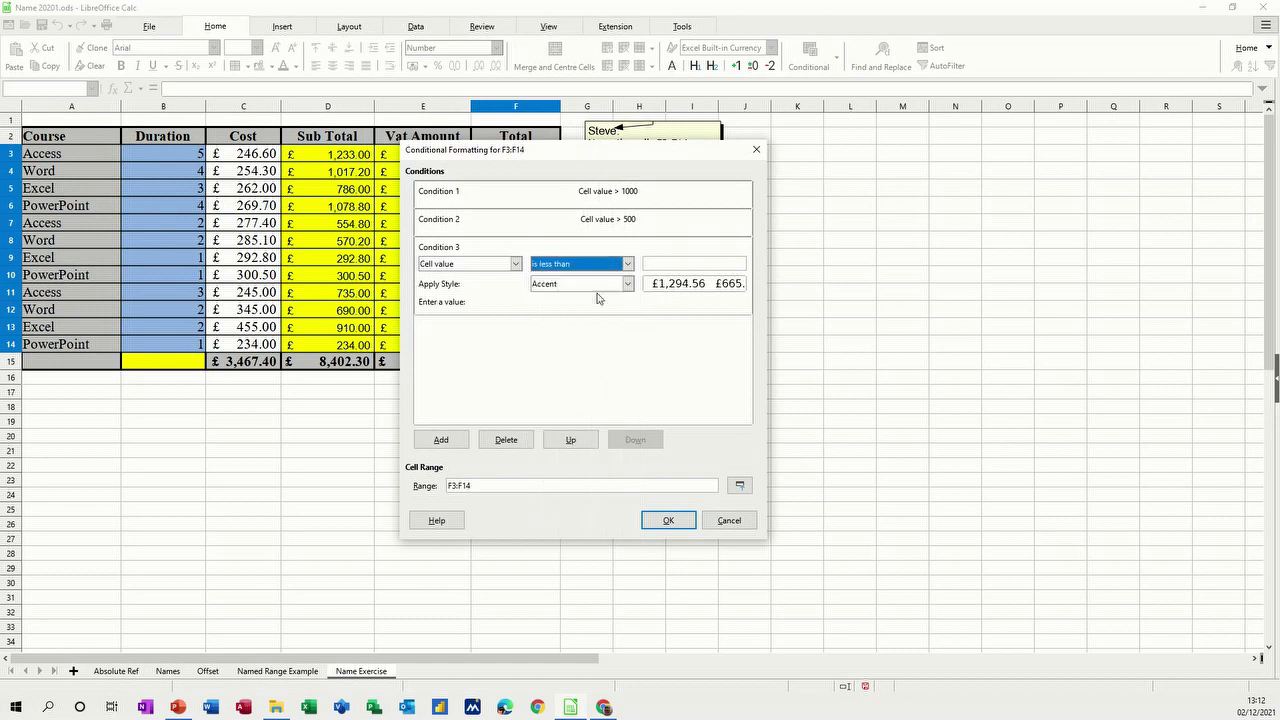
left_click(669, 266)
type("500")
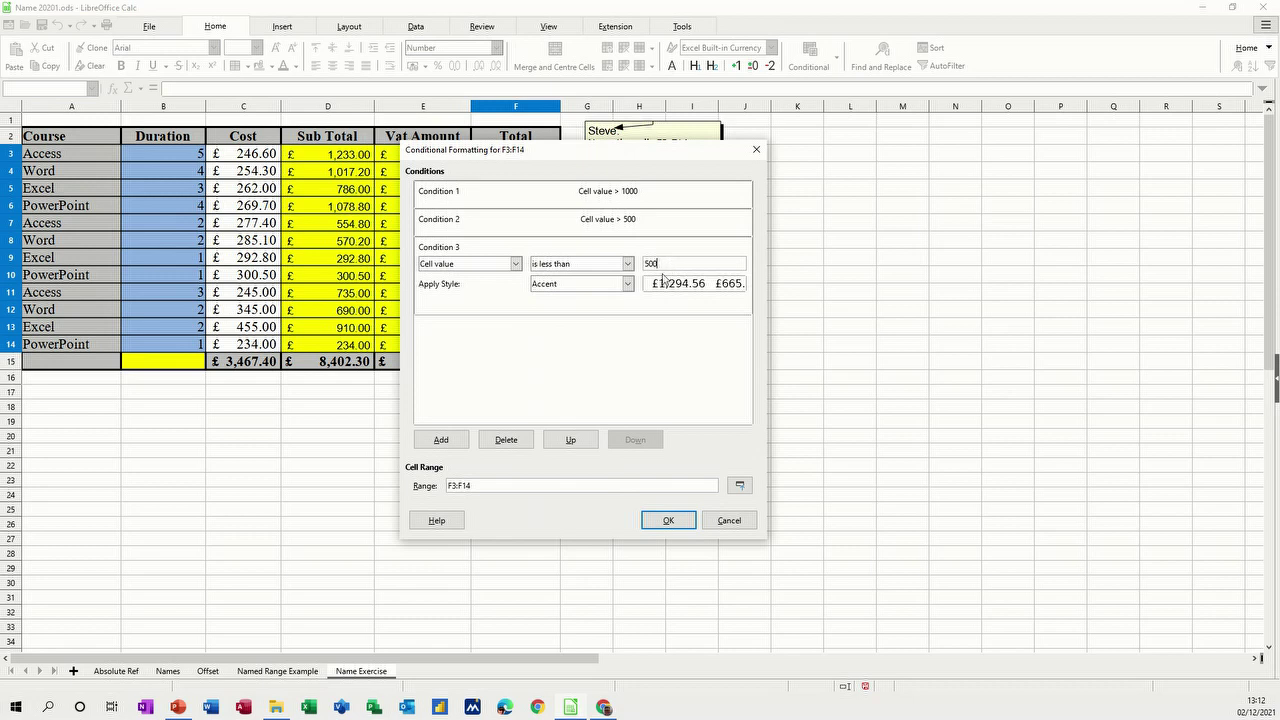
left_click(627, 285)
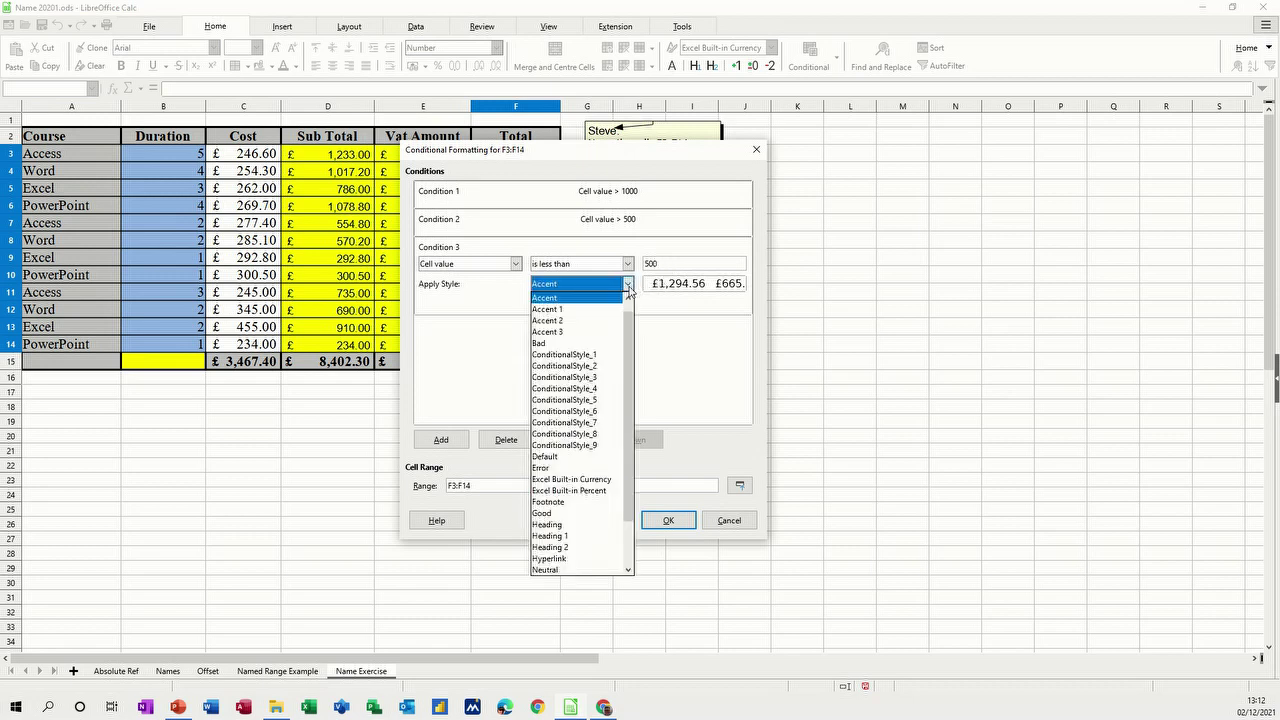
left_click(568, 344)
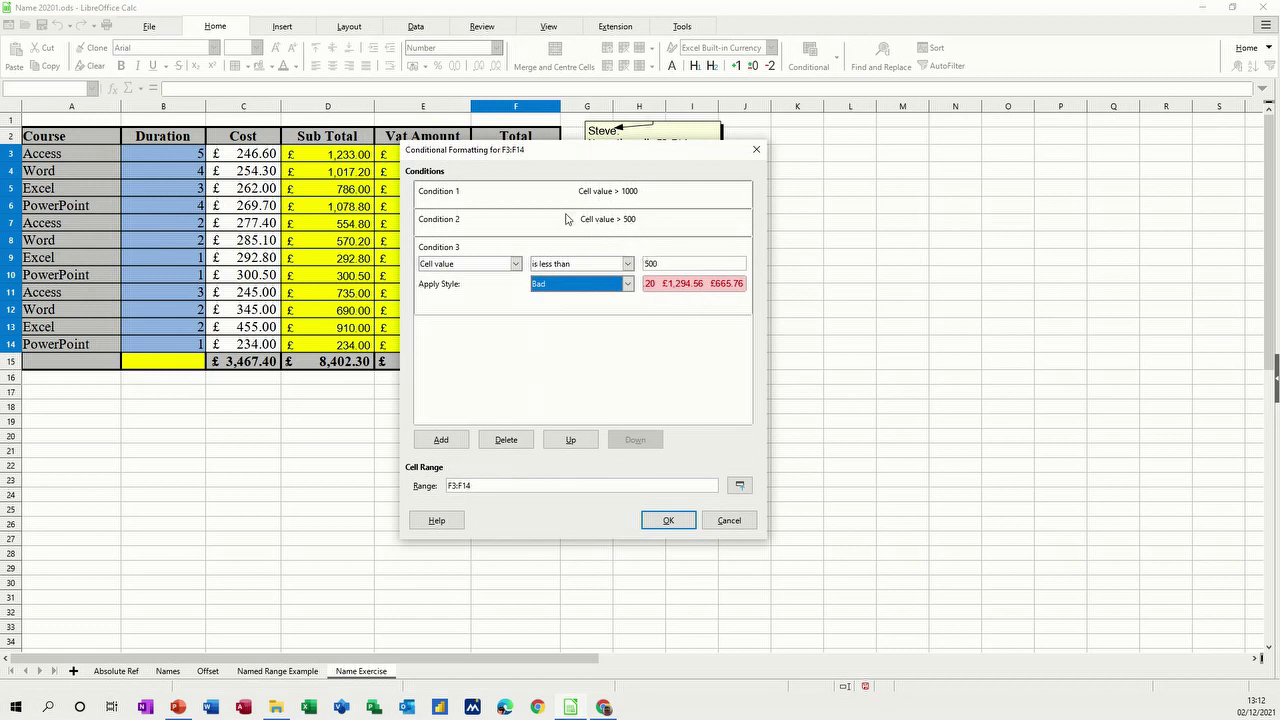
left_click(667, 520)
left_click(645, 312)
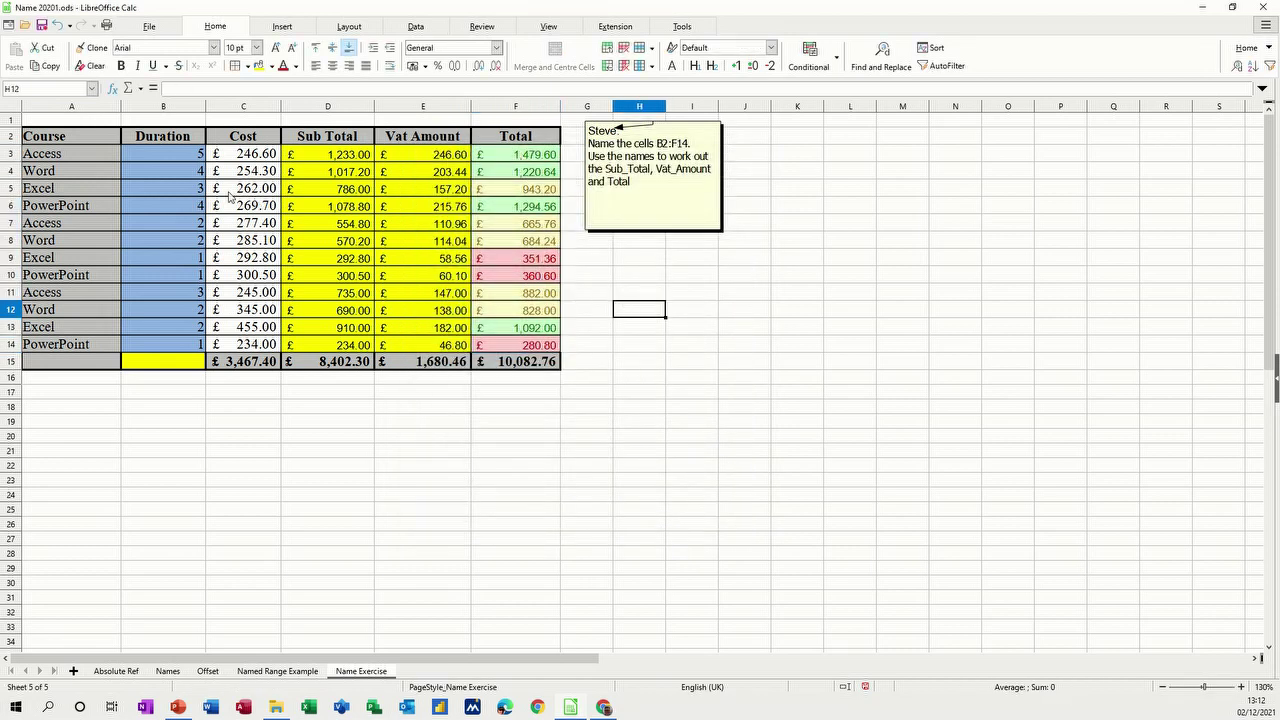
Try a duration of 1 for the Access course in B3, and undo the change
left_click(187, 160)
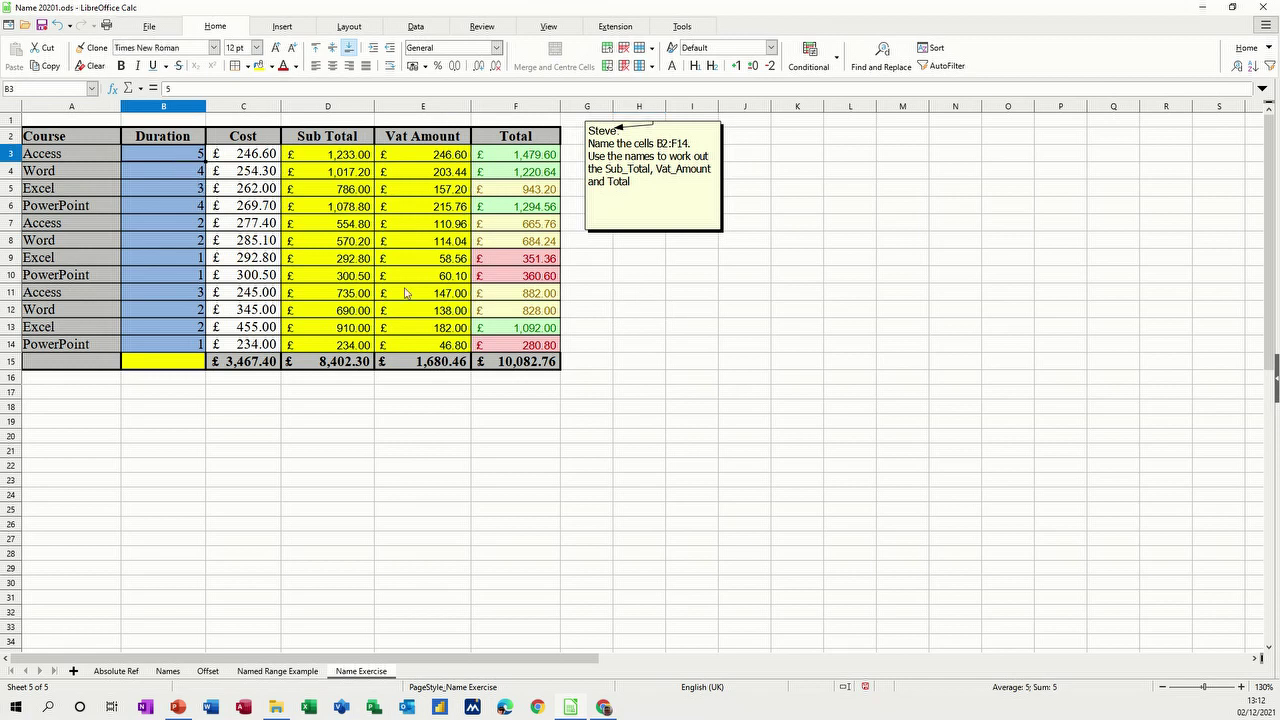
type("1")
left_click(149, 192)
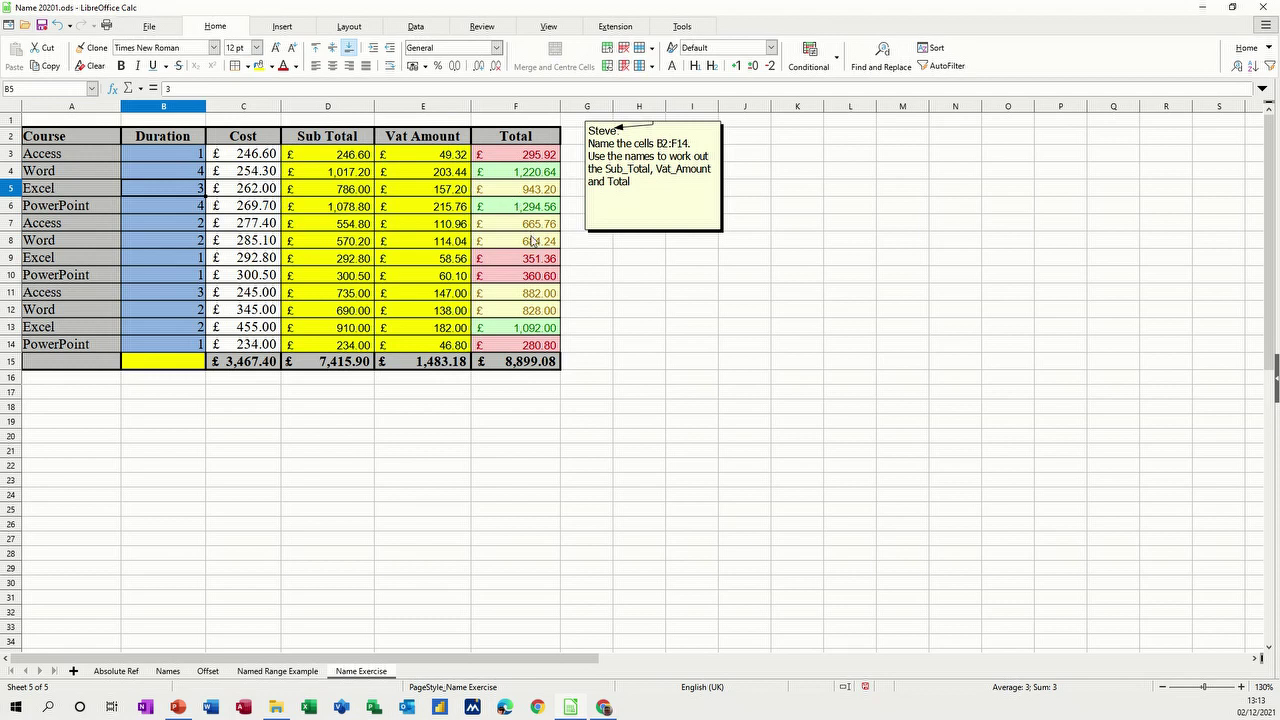
key("ctrl+z")
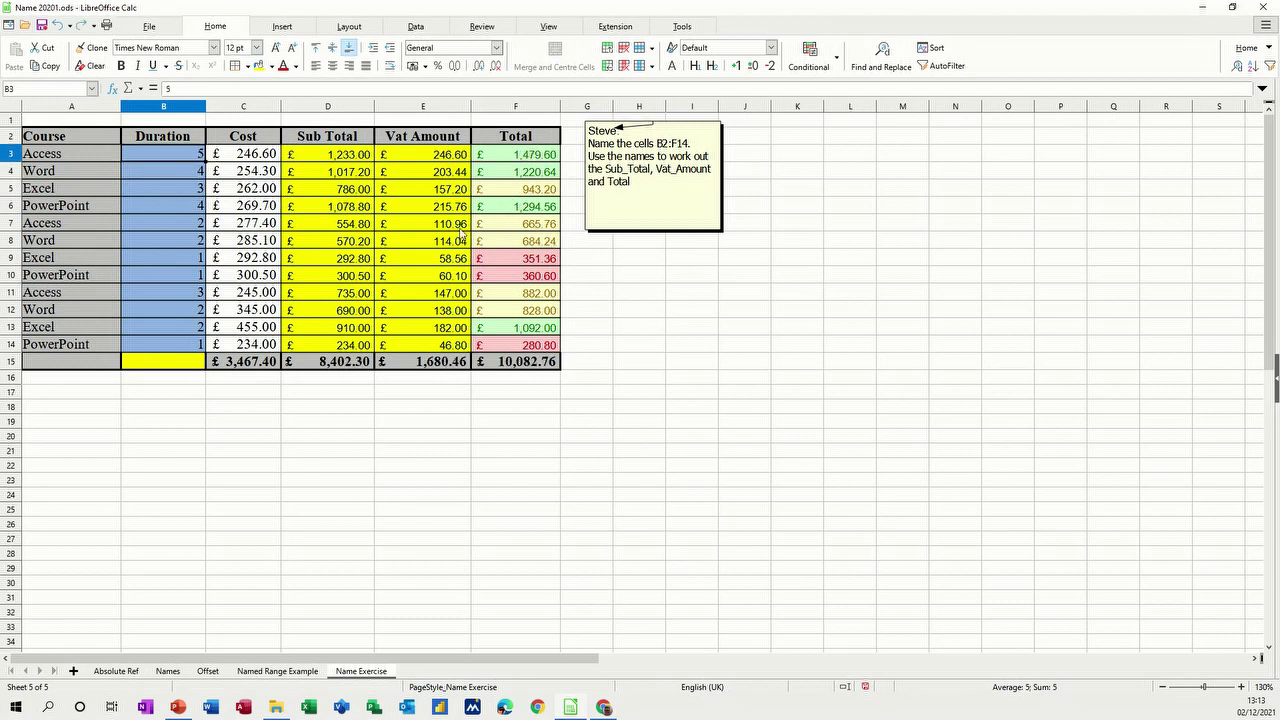
Enter the values 100, 75, 50 and 25 in cells H11 to H14
left_click(657, 298)
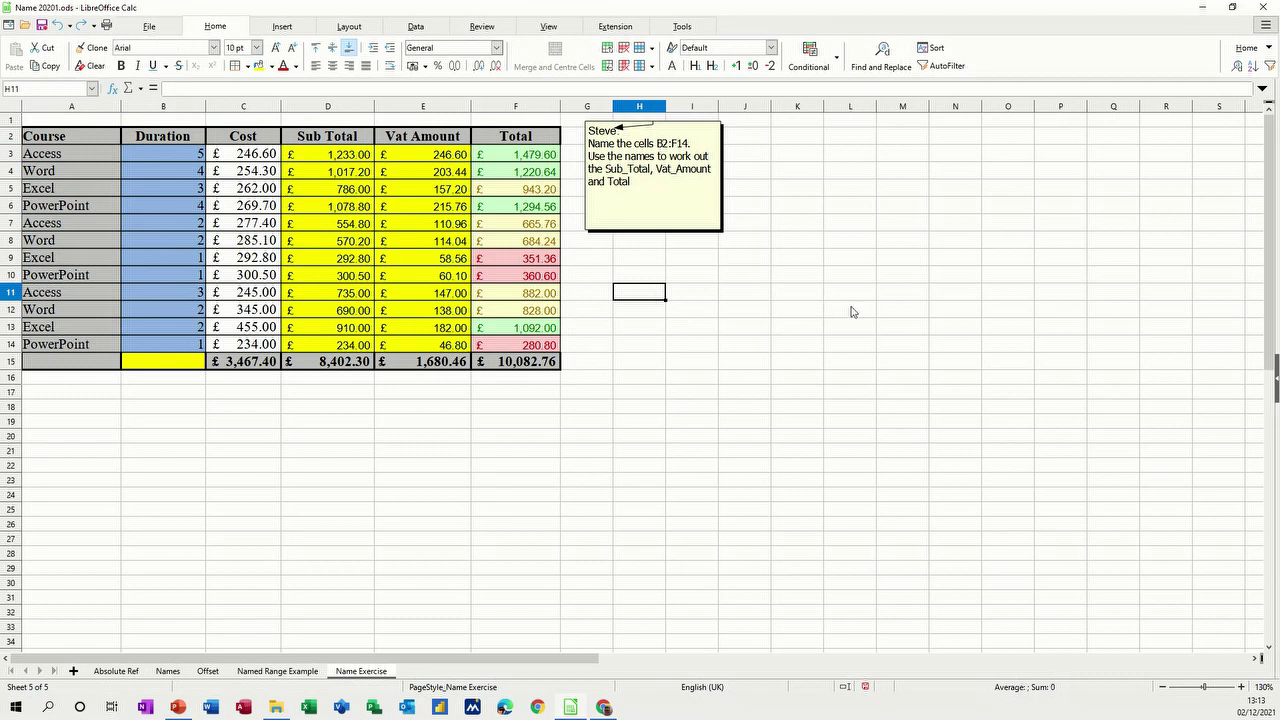
type("100")
key("Return")
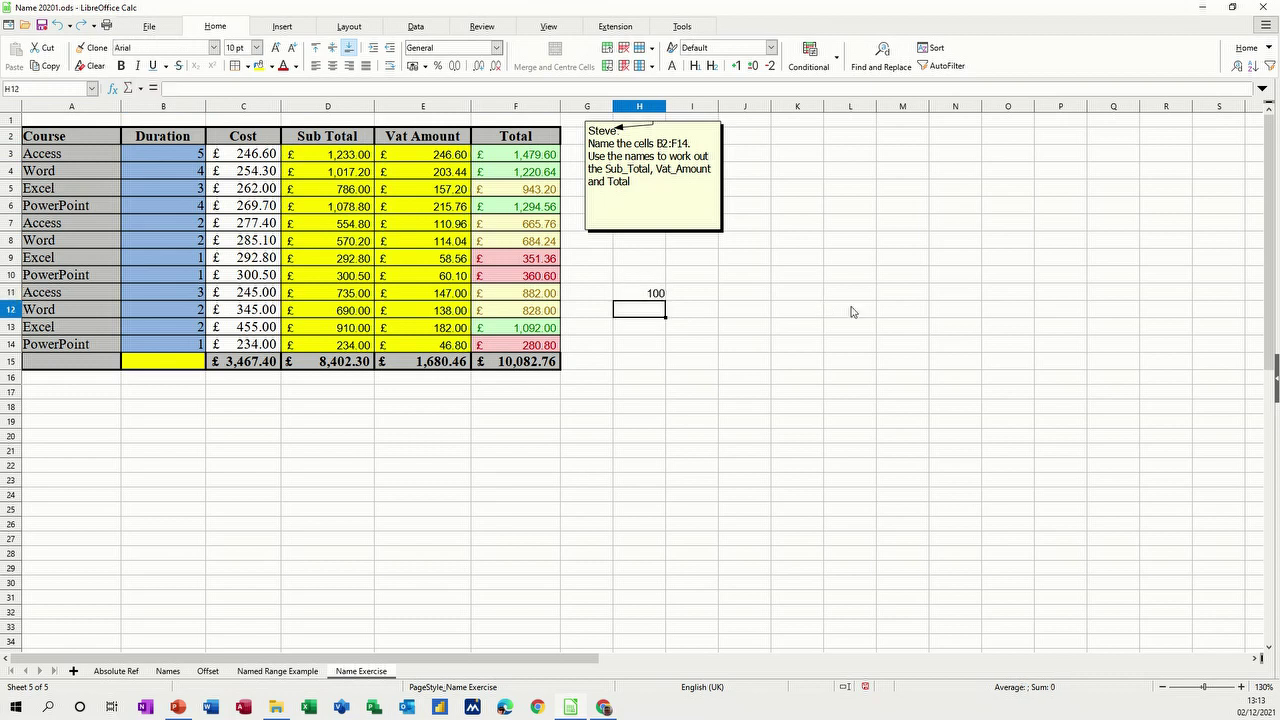
type("75")
key("Return")
type("50")
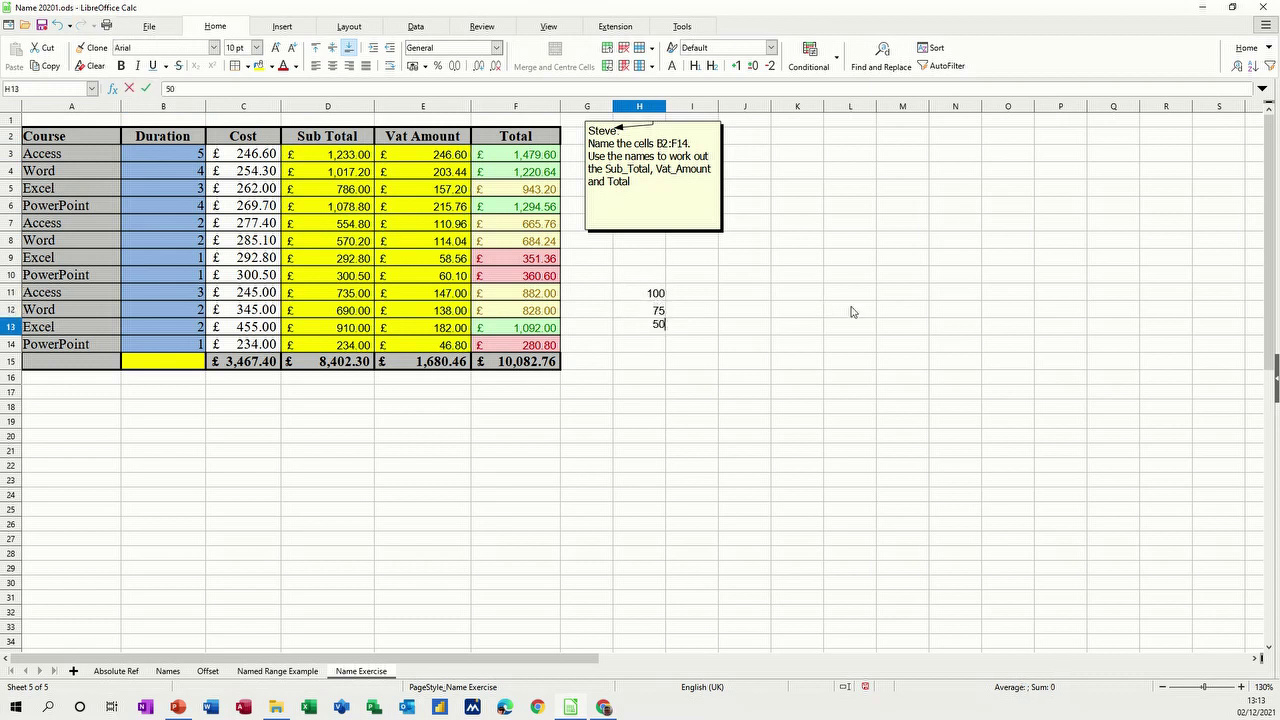
key("Return")
type("25")
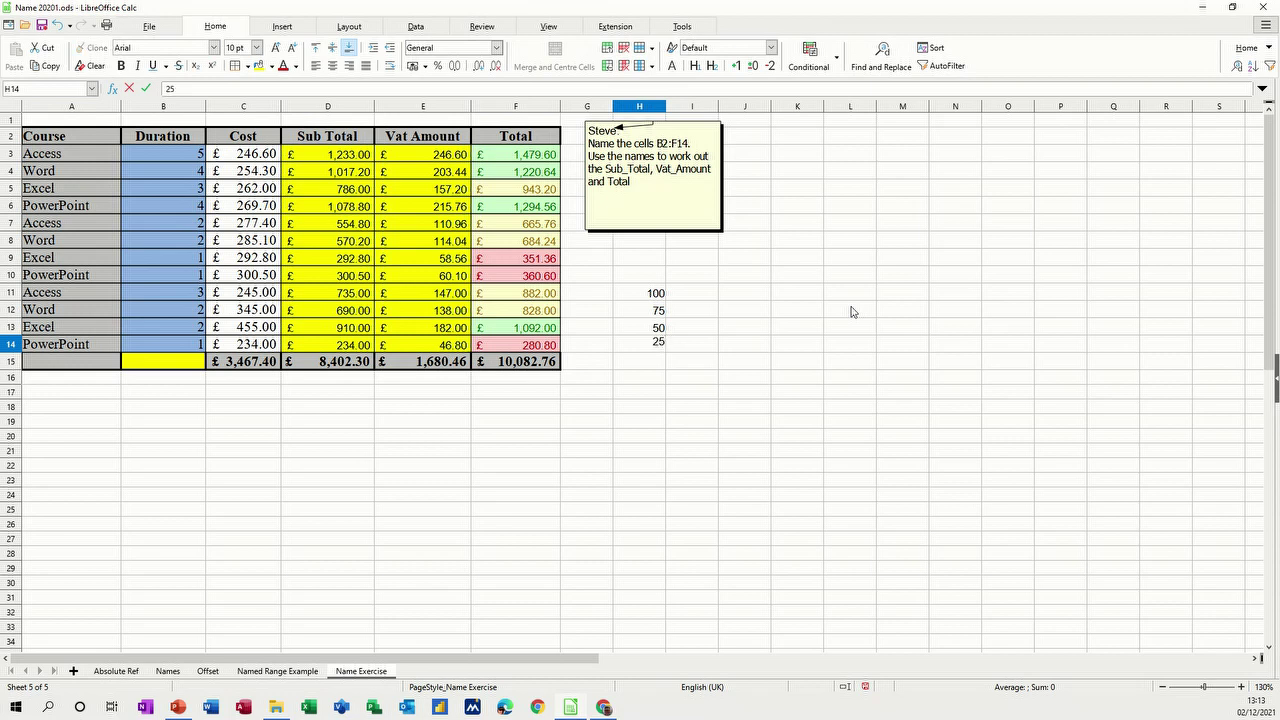
key("Return")
Enter the formula =H11 in cell I11 and fill it down to I14
left_click(692, 298)
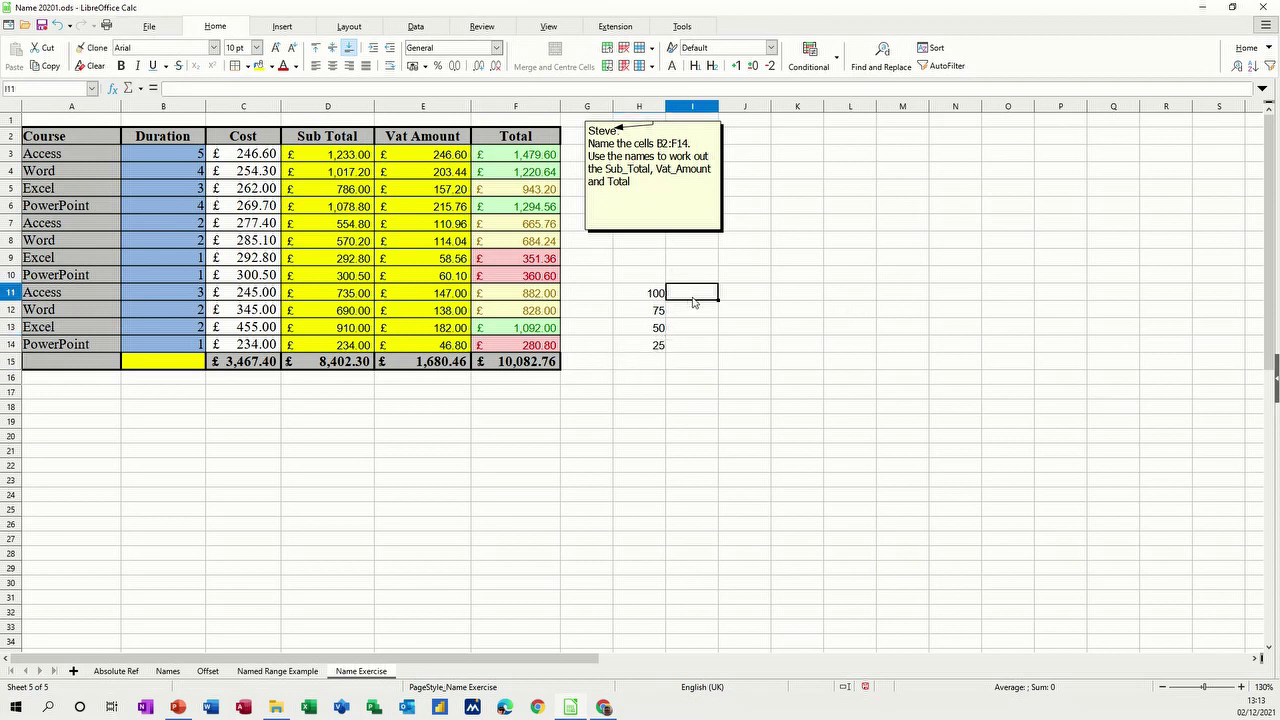
type("=")
left_click(645, 298)
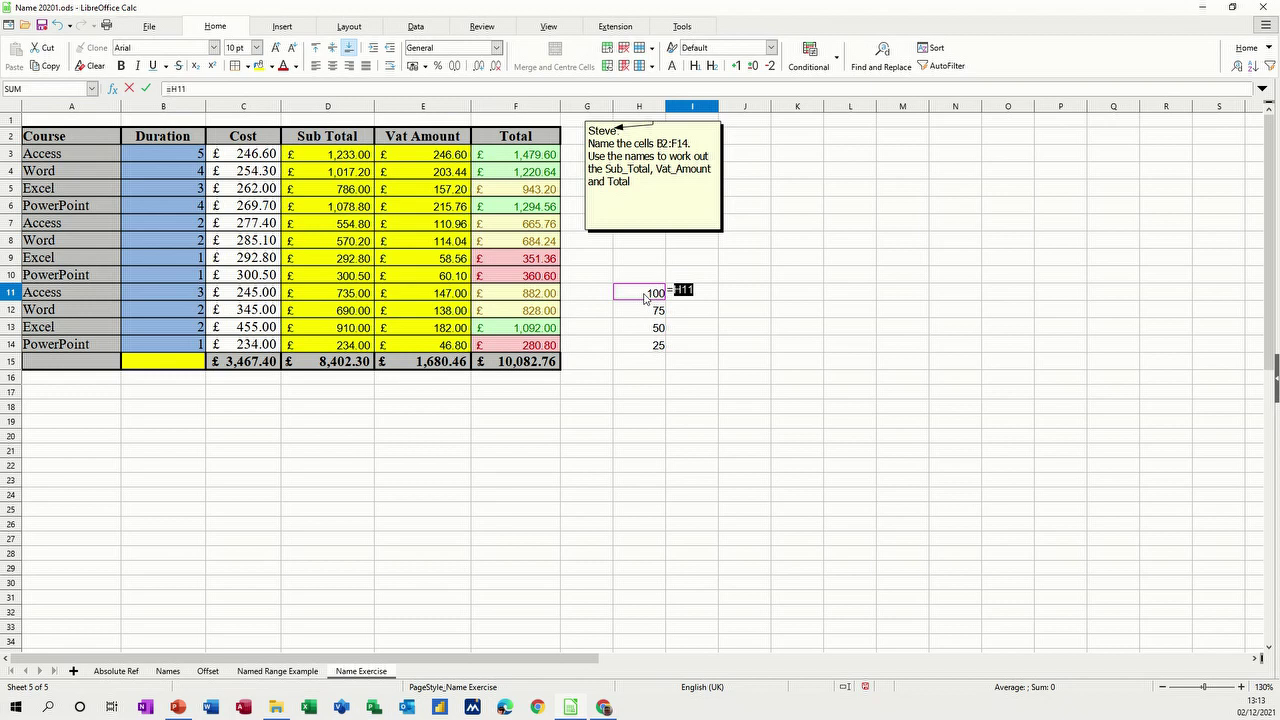
left_click(146, 88)
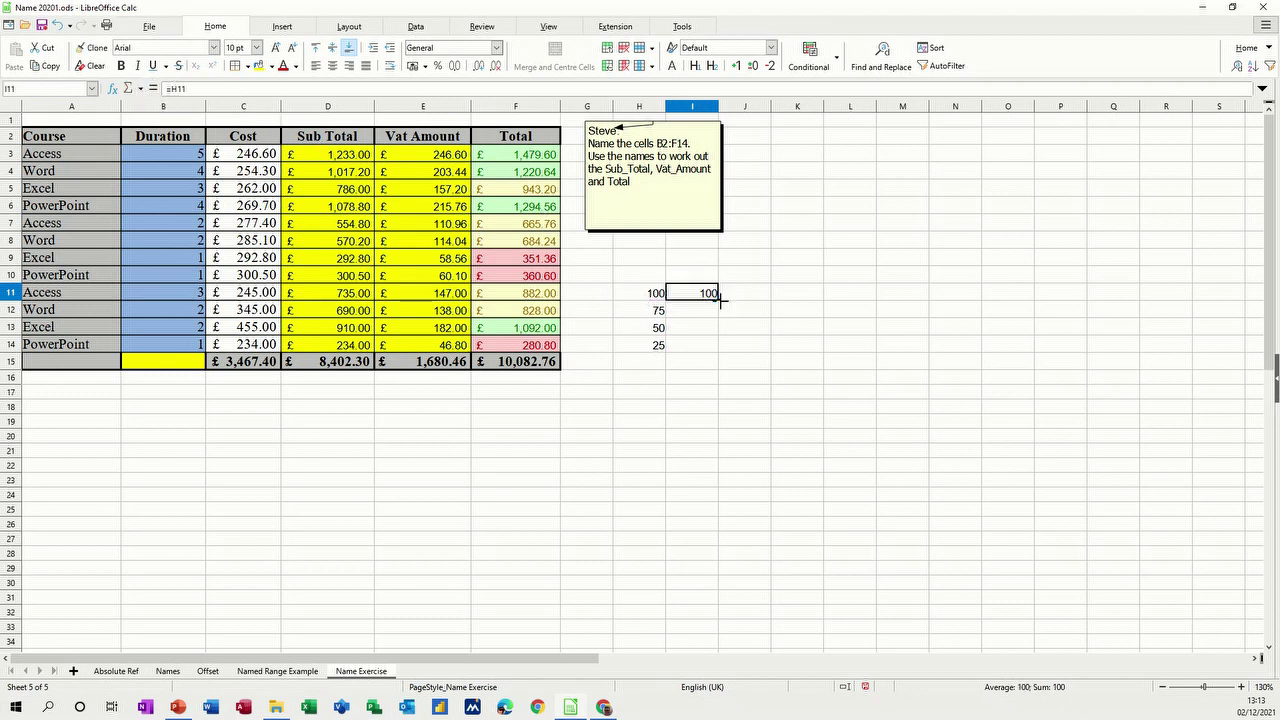
double_click(720, 300)
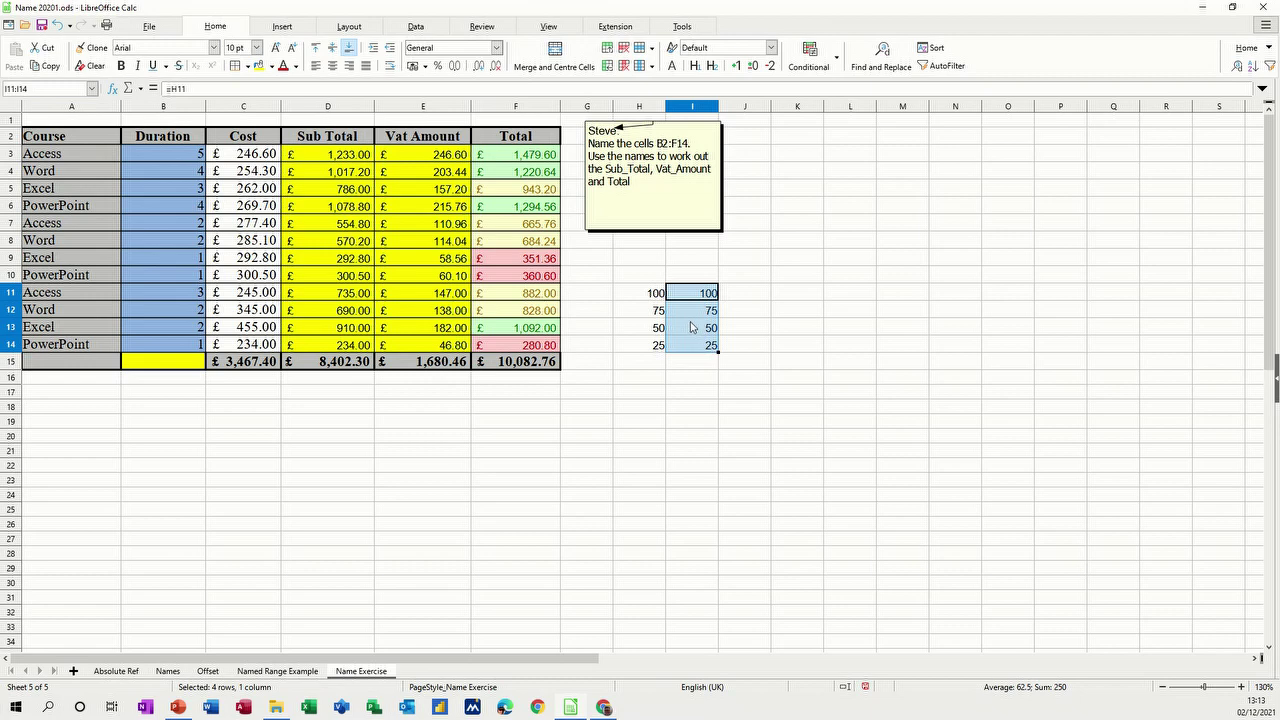
Apply data bar conditional formatting to I11:I14 with automatic minimum and maximum
left_click(838, 66)
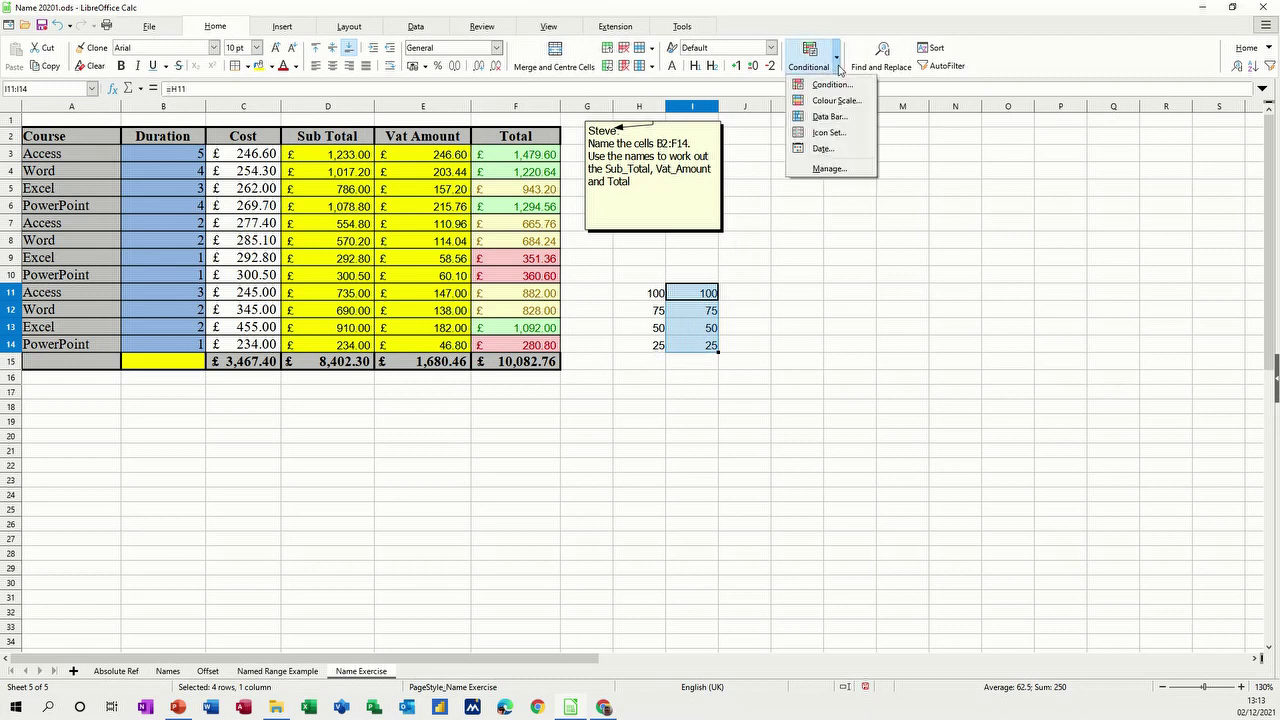
left_click(829, 117)
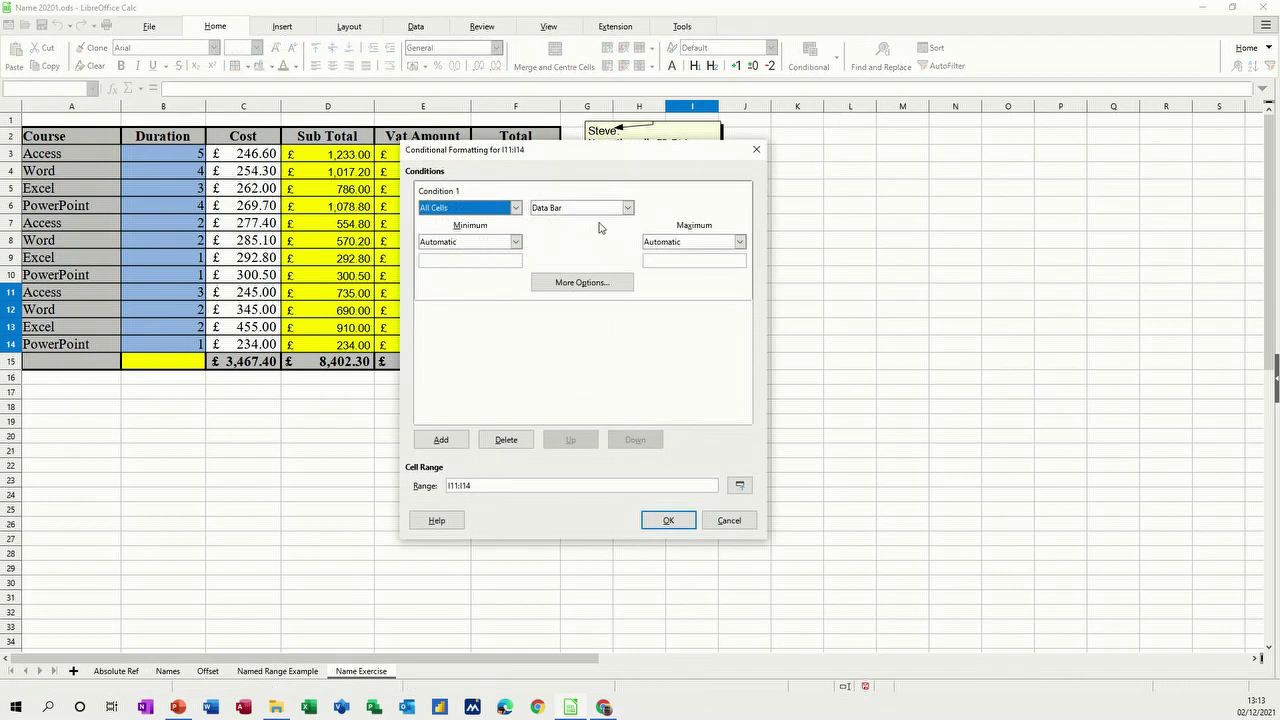
left_click(667, 521)
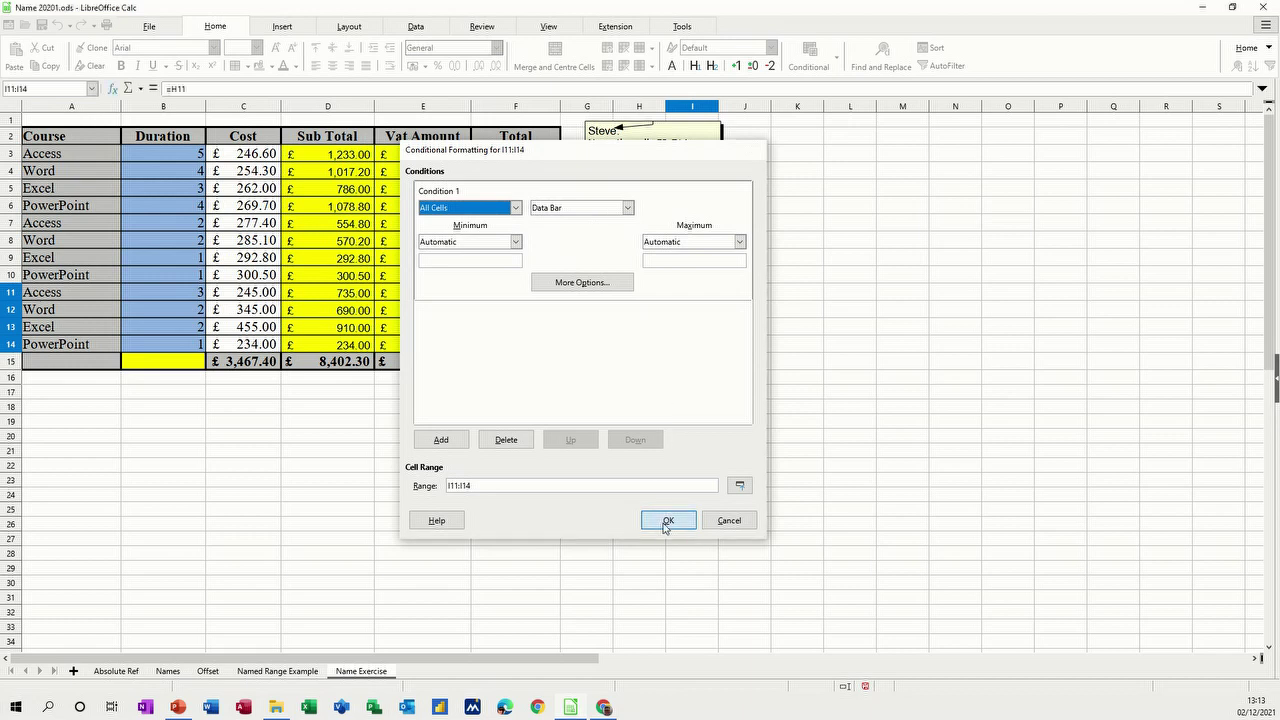
left_click(760, 329)
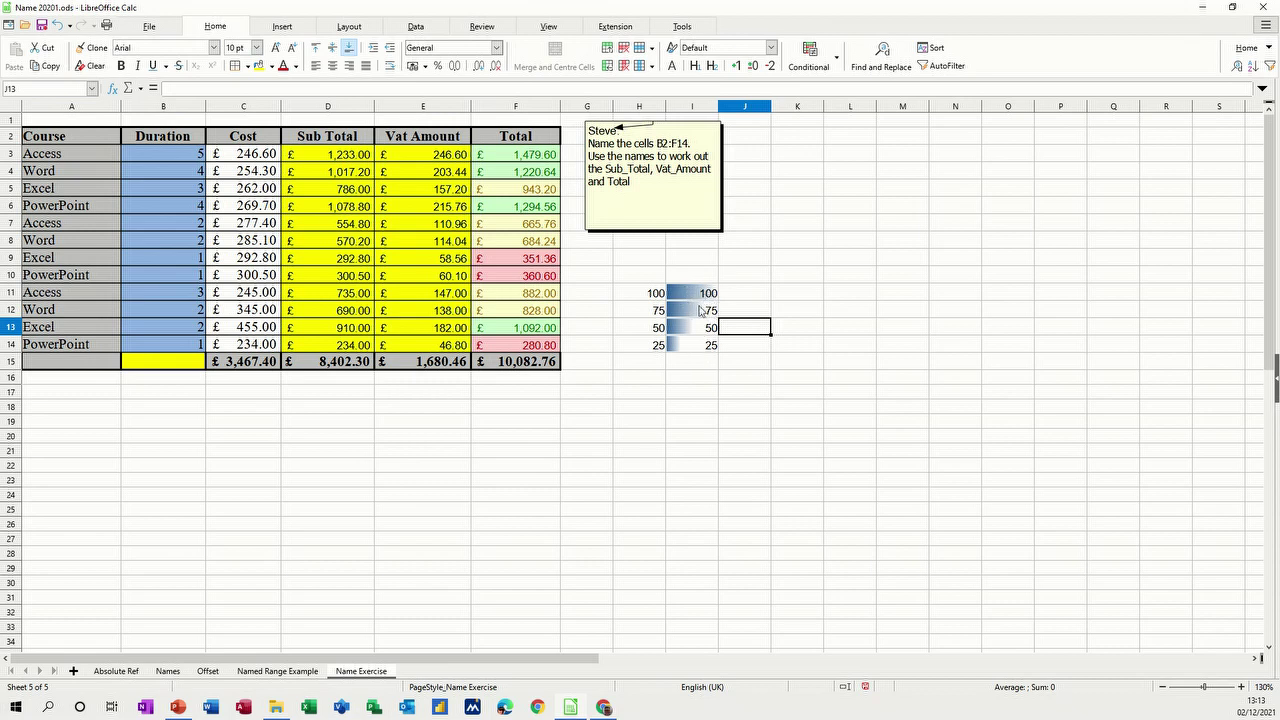
Try the value 50 in cell I11 in place of its formula
left_click(688, 296)
type("5")
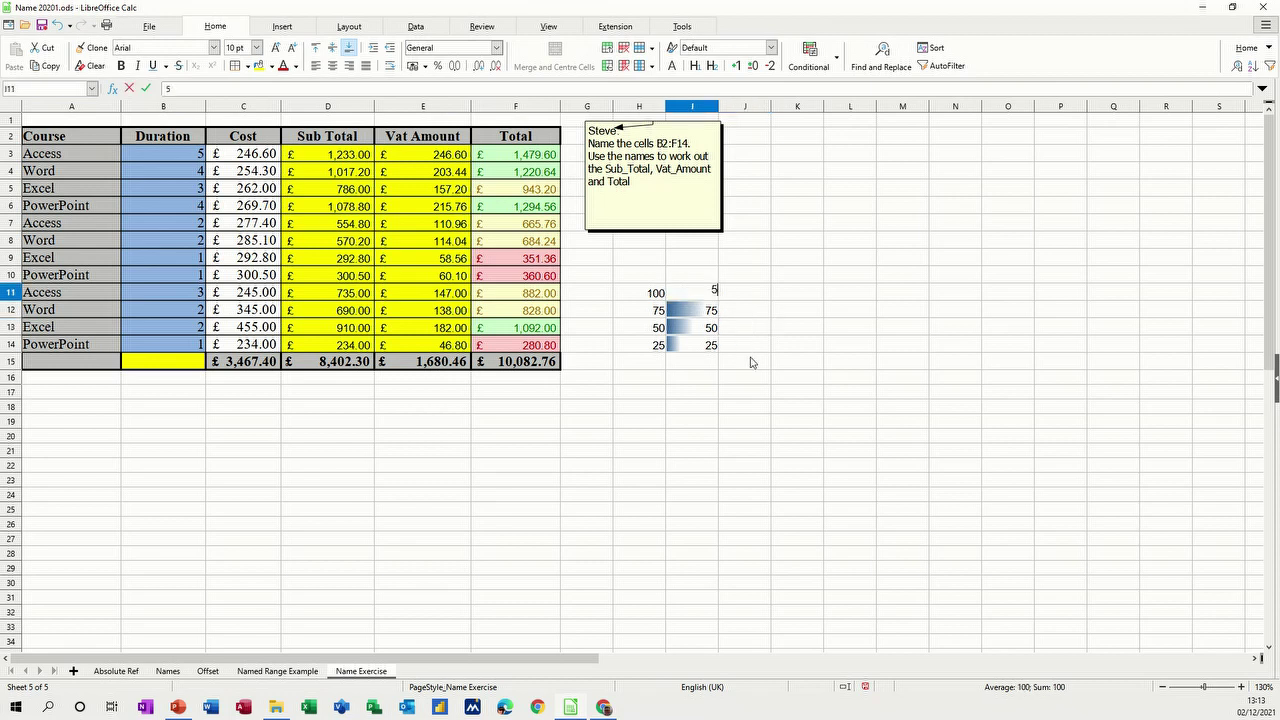
type("0")
left_click(751, 362)
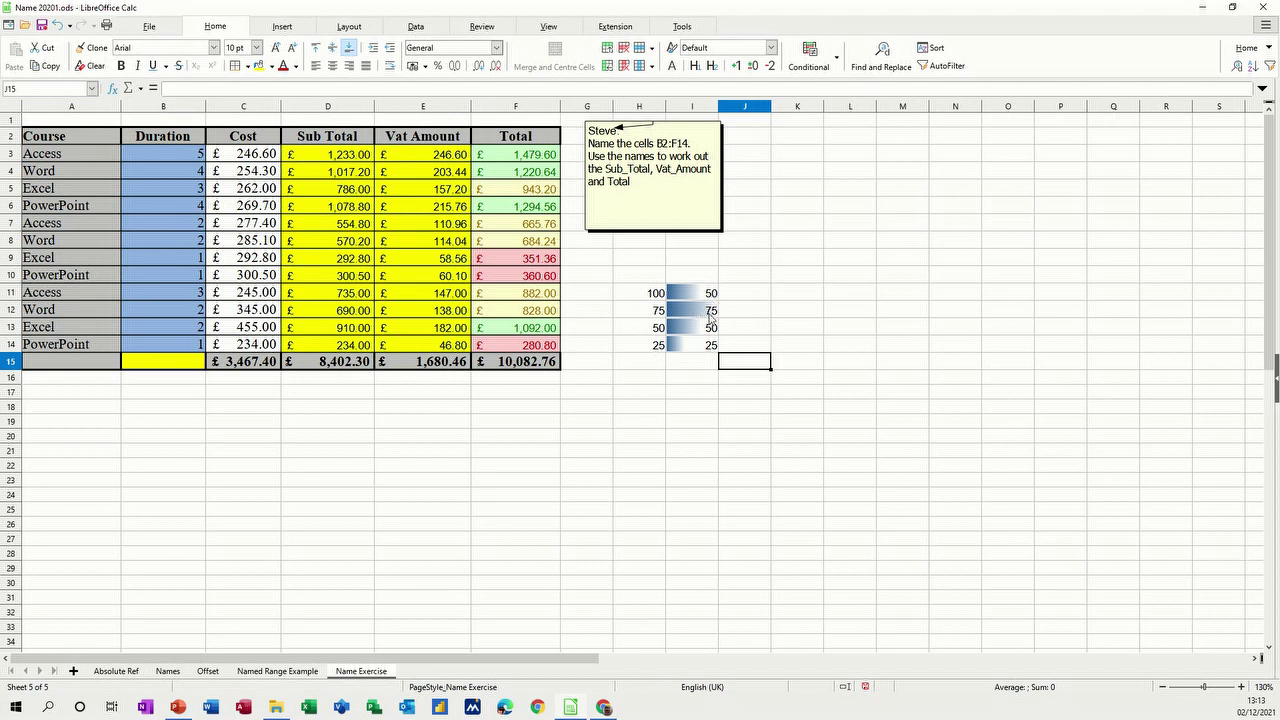
Edit the existing data bar rule for I11:I14 so that only the bar is displayed
left_click_drag(697, 297, 710, 348)
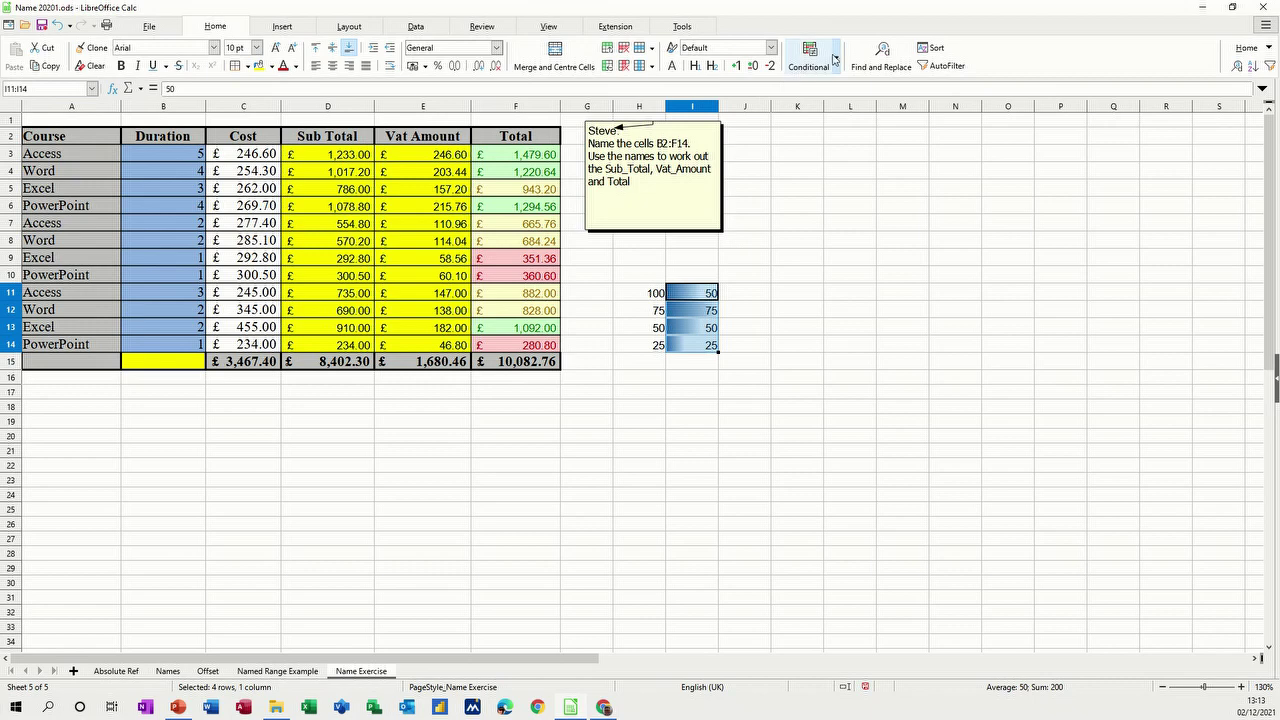
left_click(837, 59)
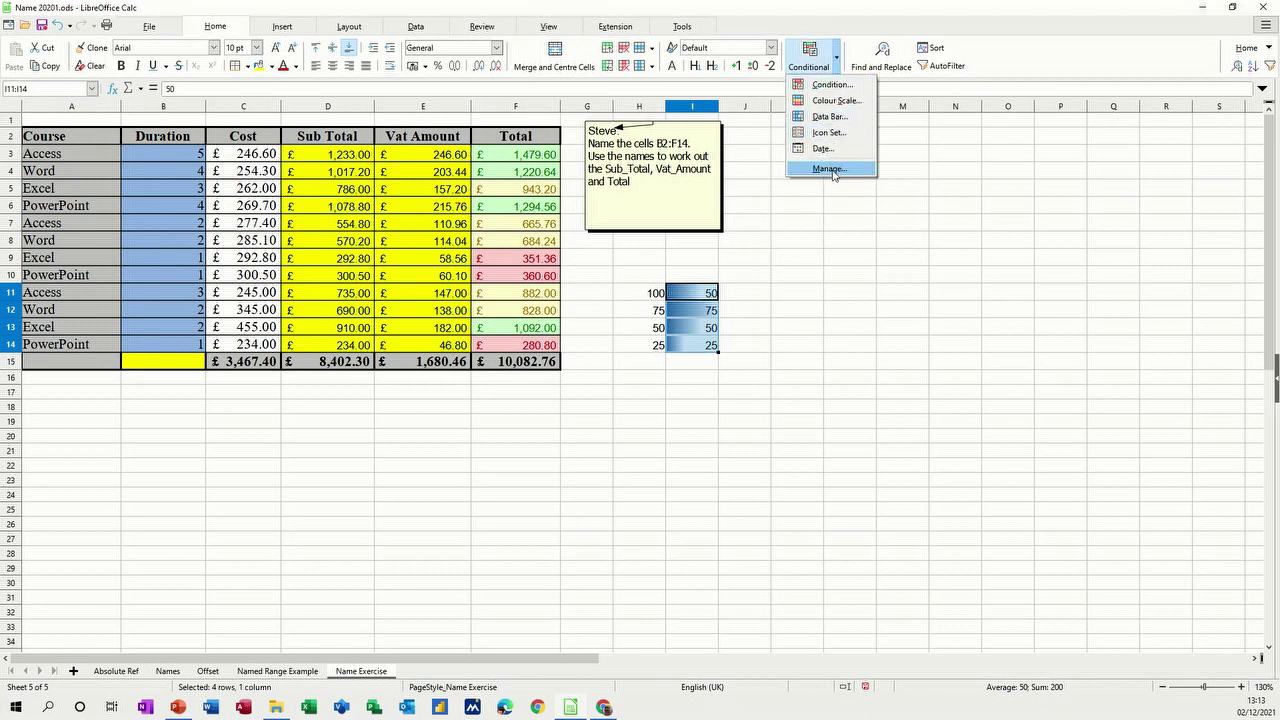
left_click(829, 169)
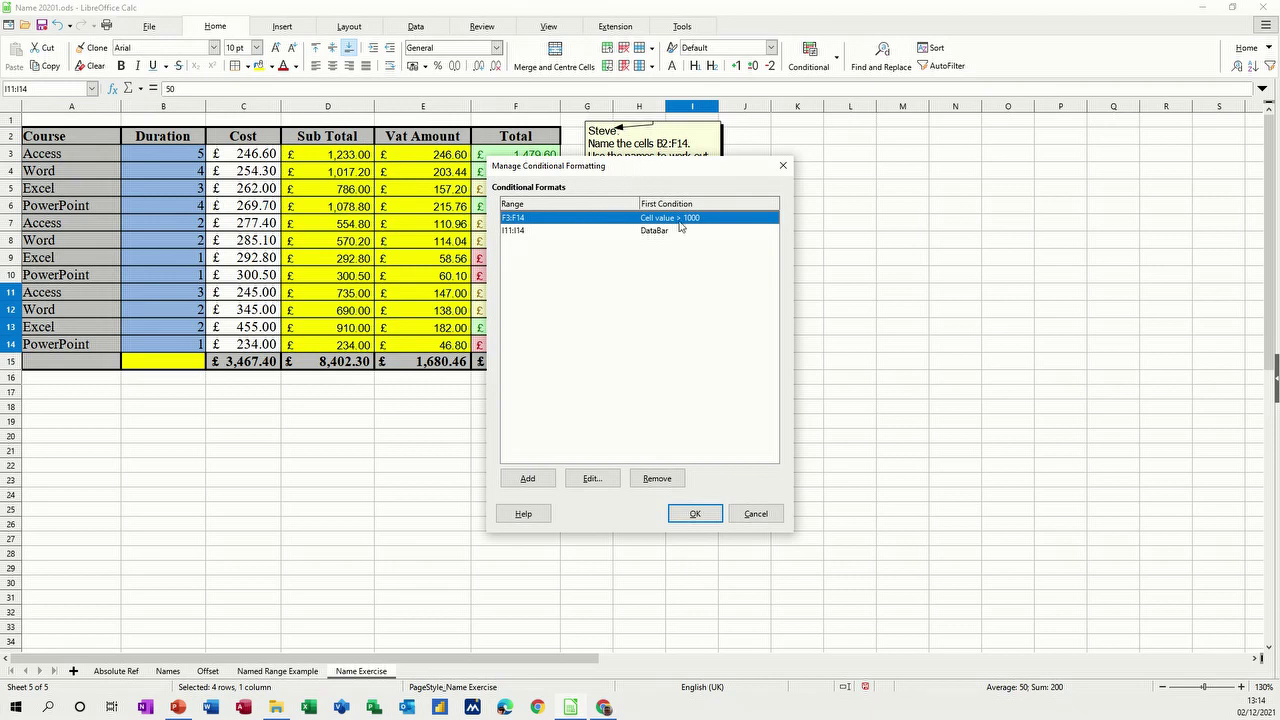
left_click(598, 234)
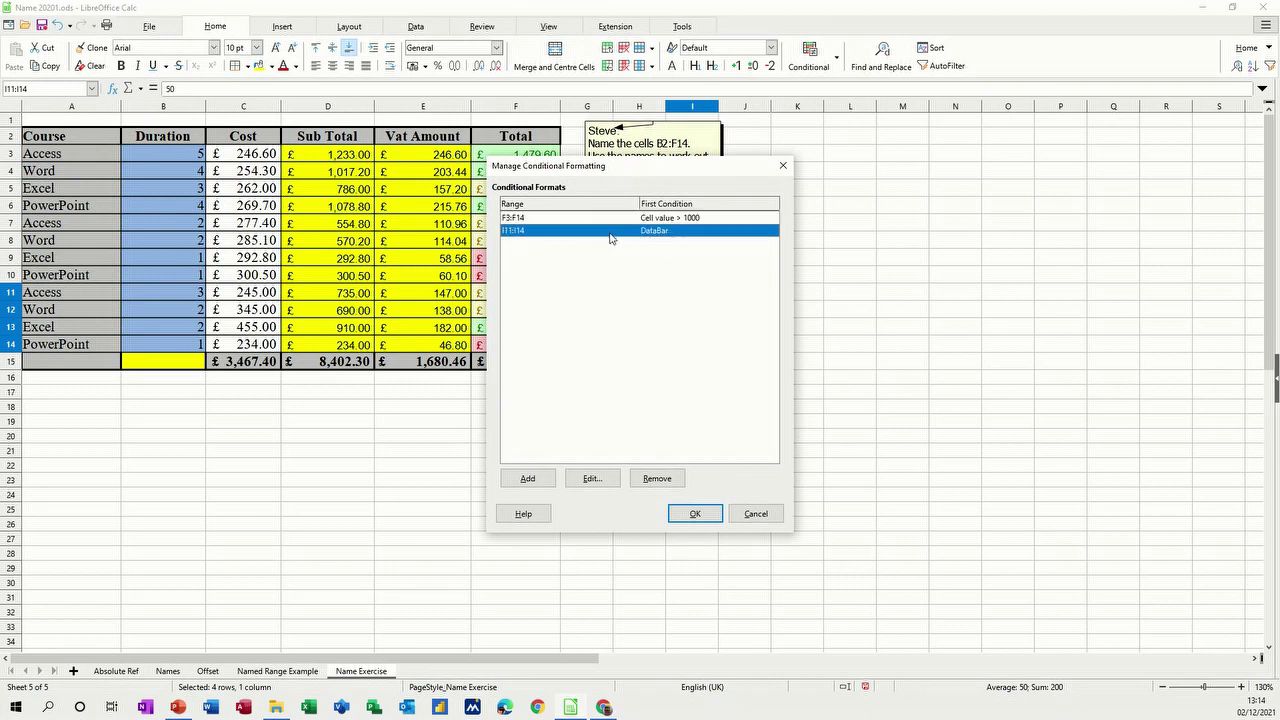
left_click(592, 480)
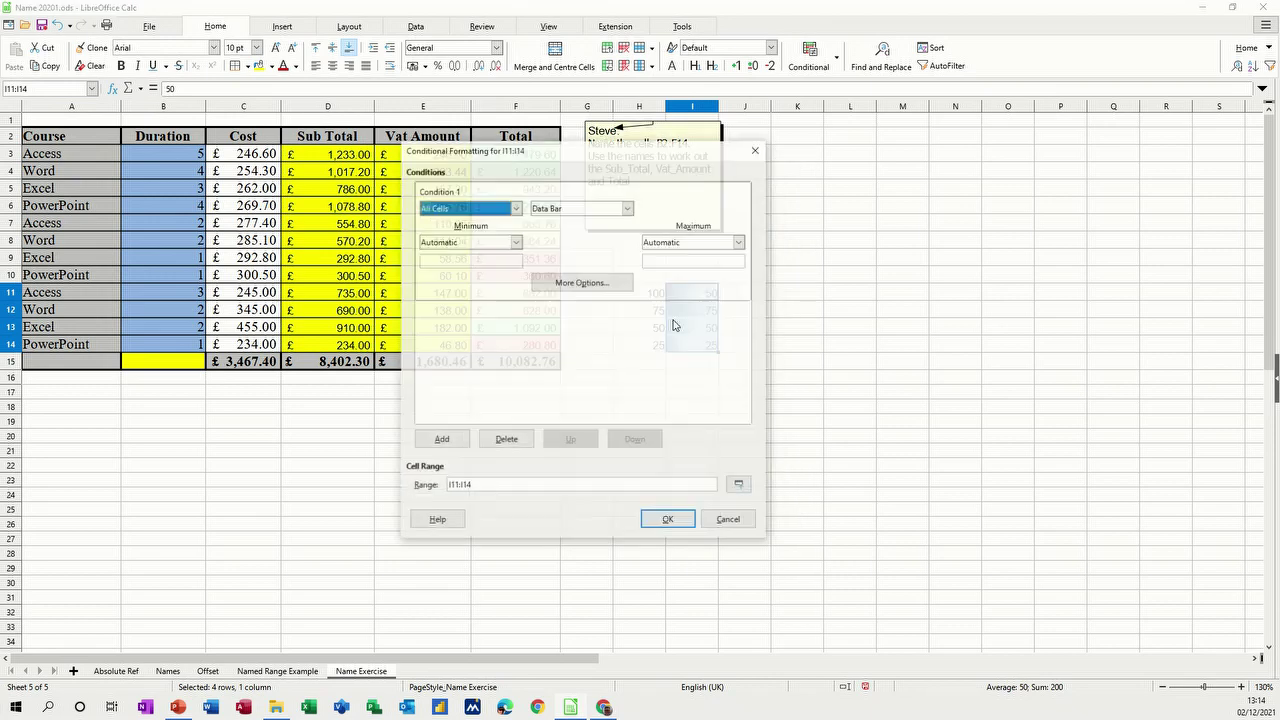
left_click_drag(629, 154, 973, 151)
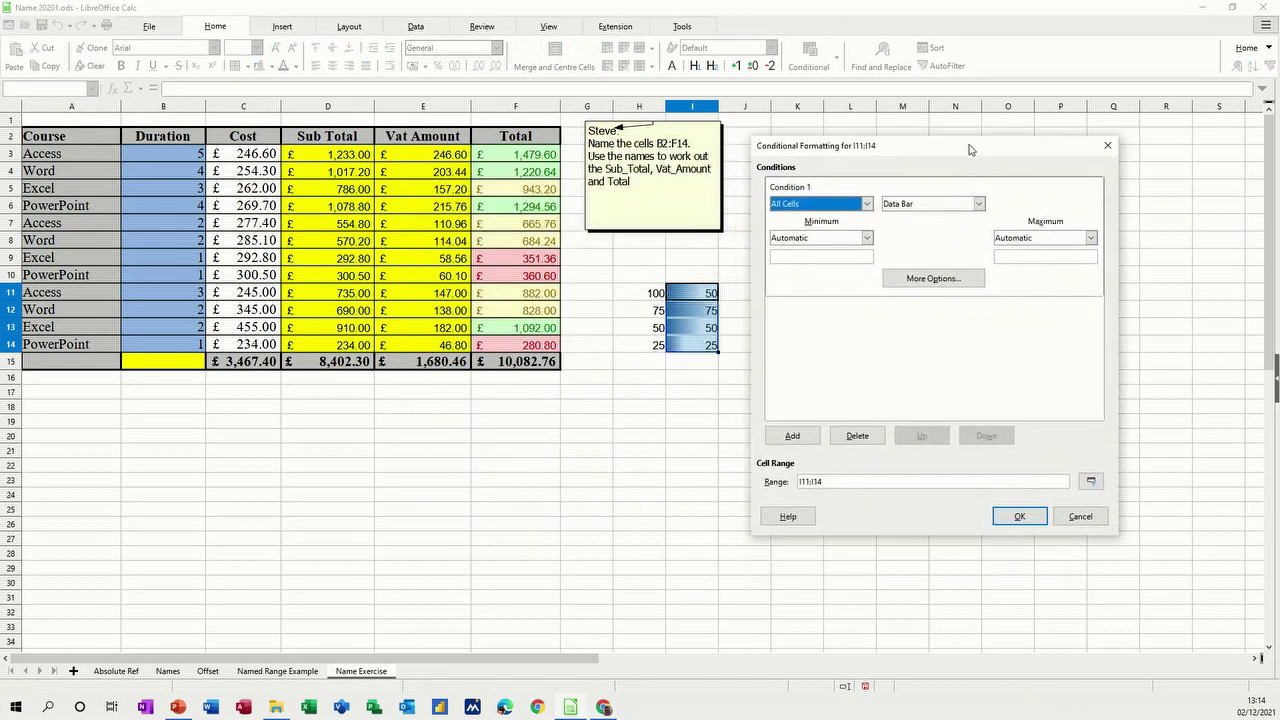
left_click(938, 282)
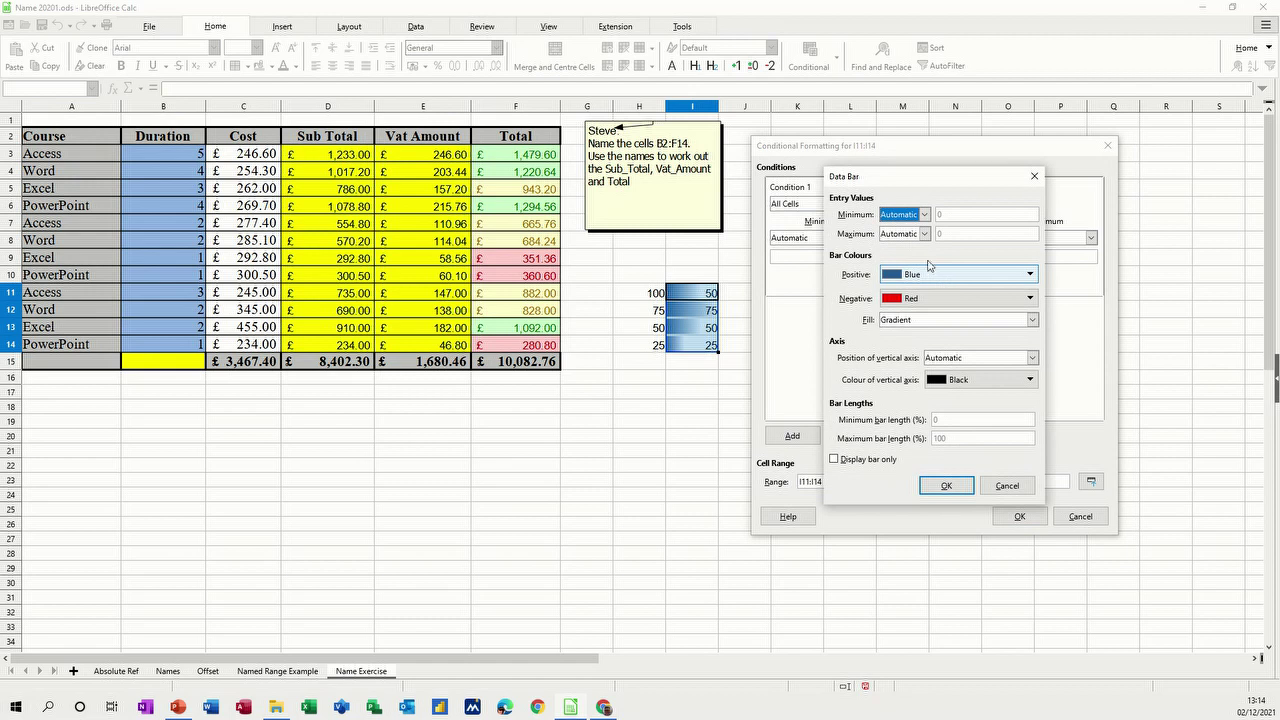
left_click(834, 460)
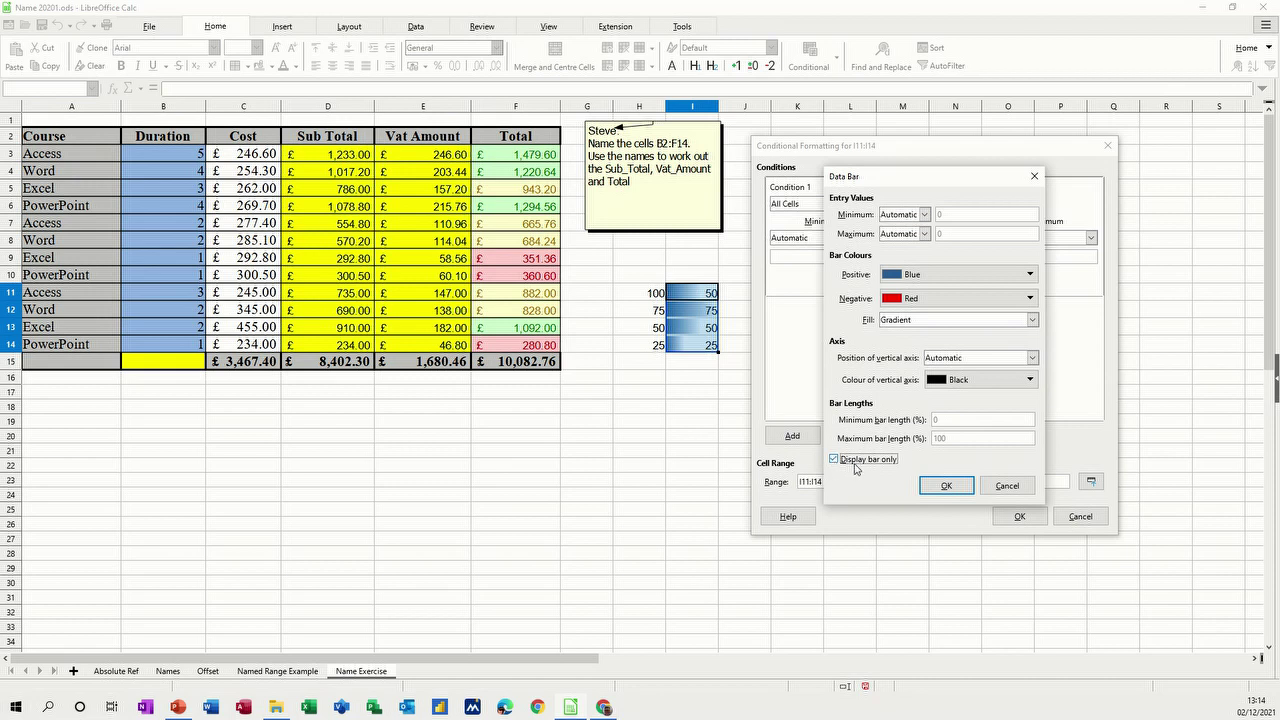
left_click(944, 486)
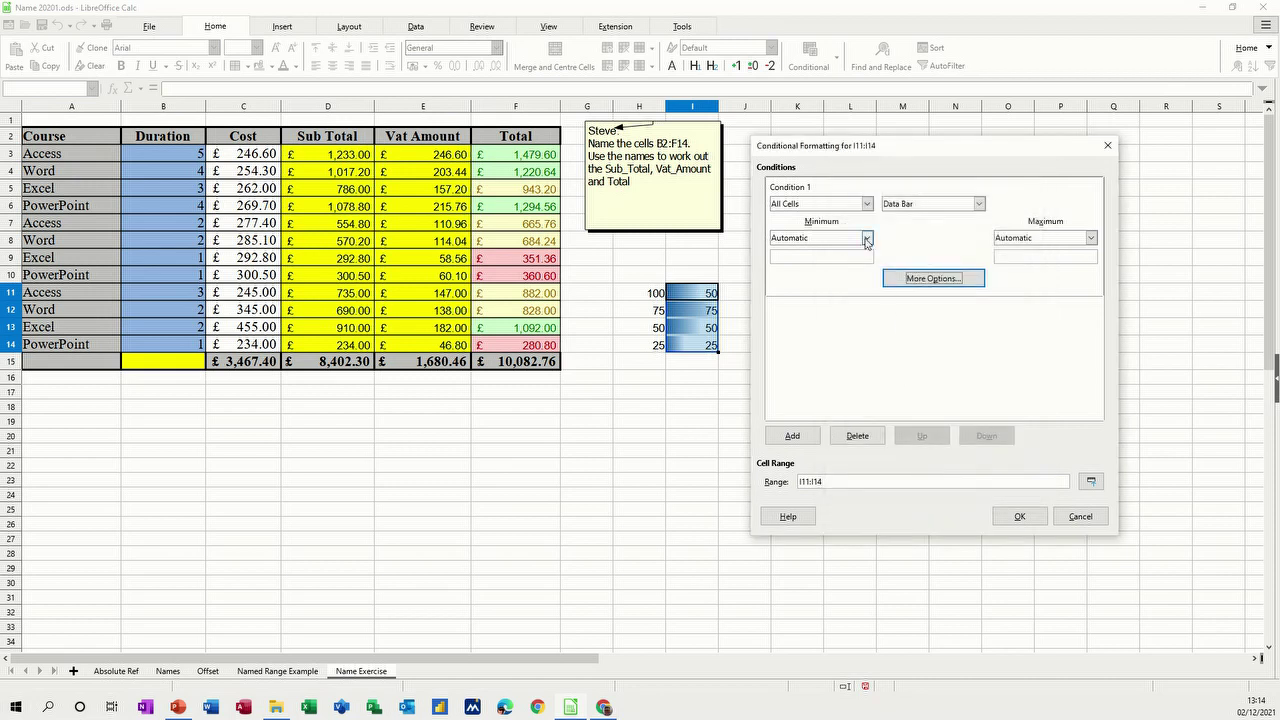
Set the data bar's minimum to the value 0 and its maximum to a fixed value, and apply the rule changes
left_click(866, 238)
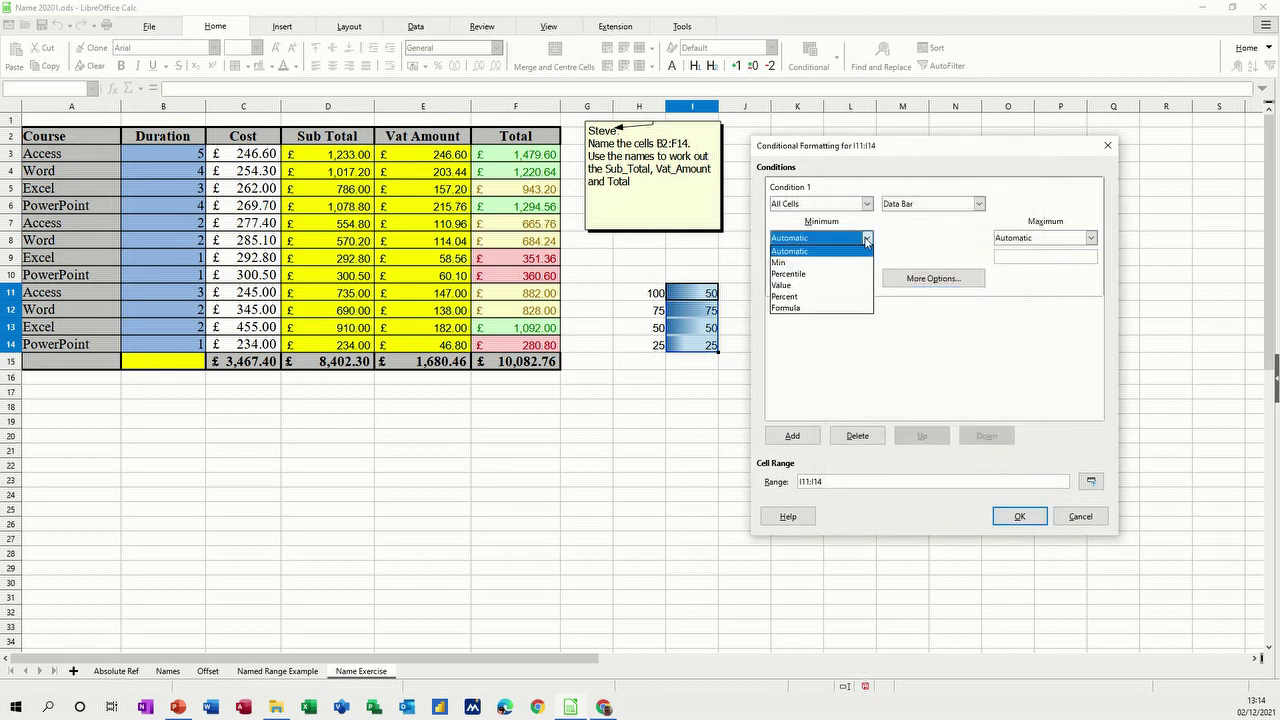
left_click(809, 280)
left_click(802, 260)
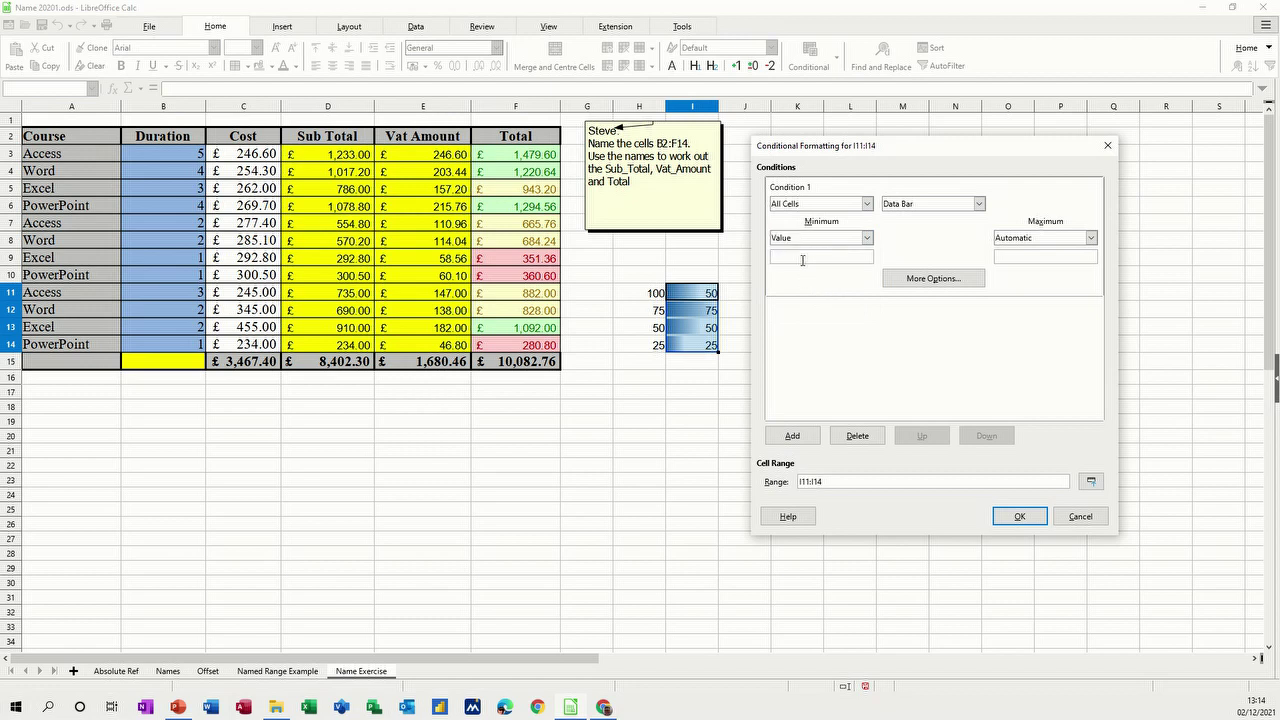
left_click(1089, 238)
left_click(1028, 288)
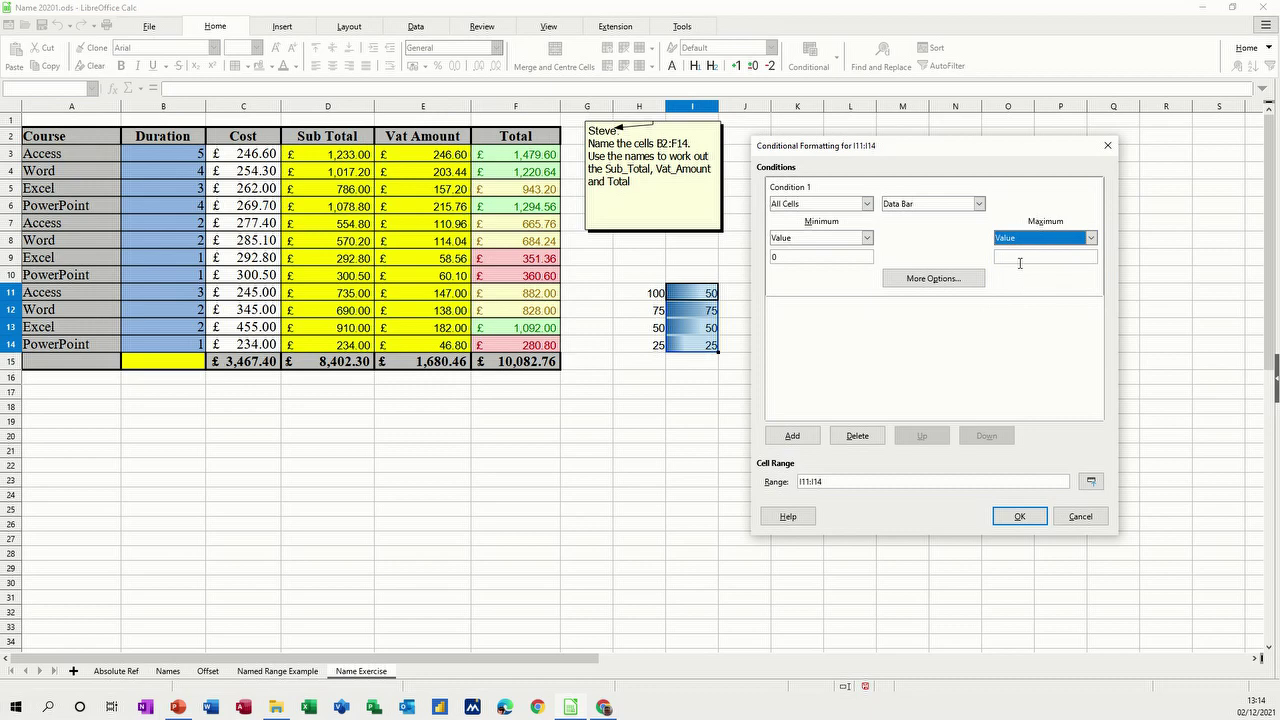
left_click(1019, 257)
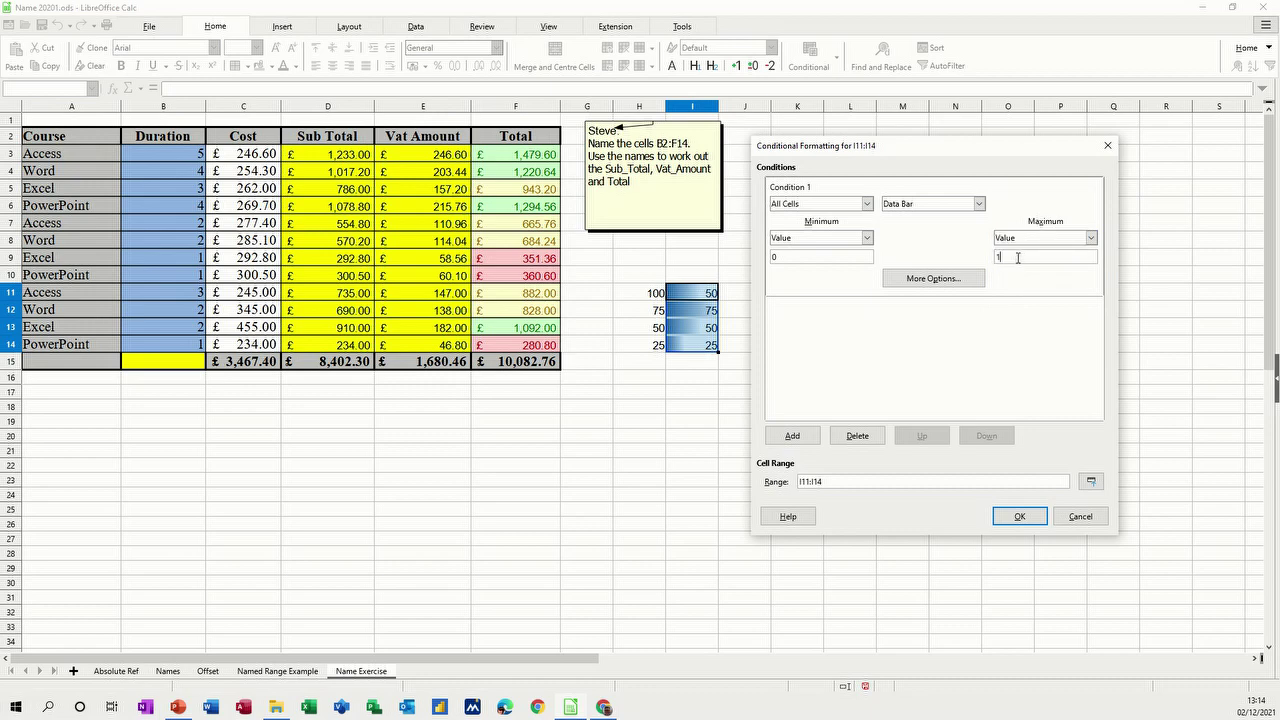
left_click(1019, 516)
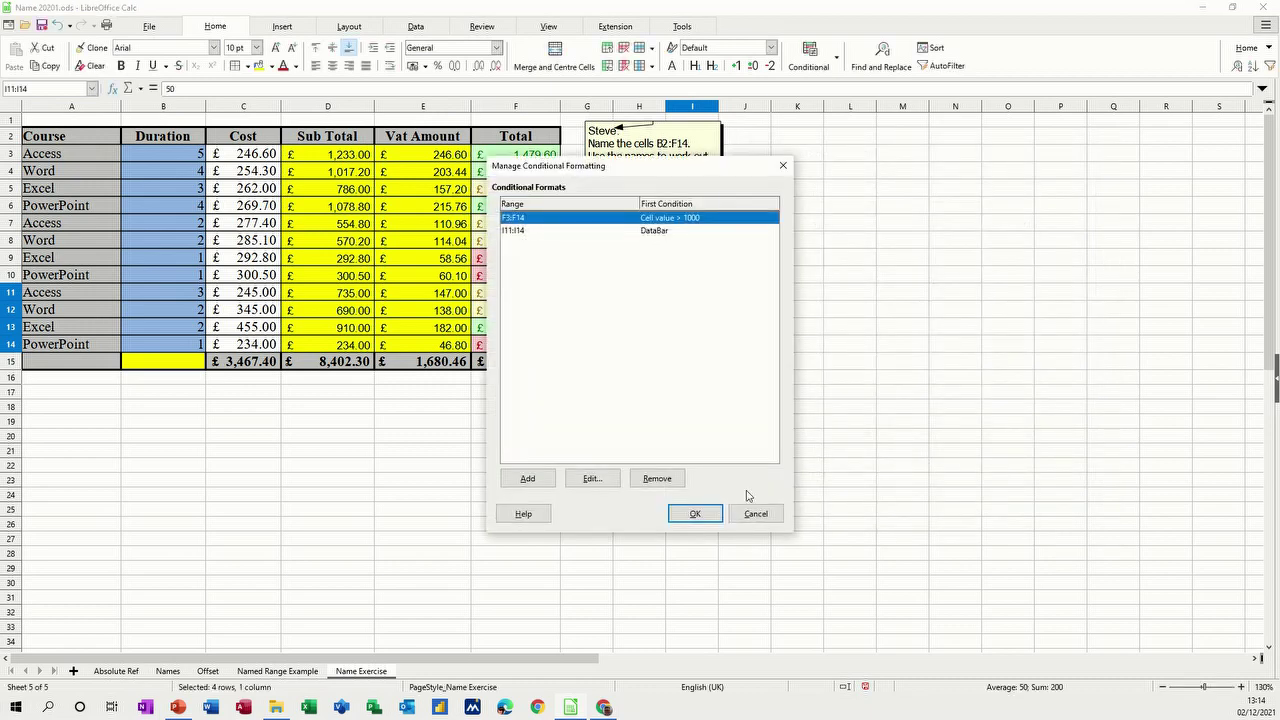
left_click(695, 514)
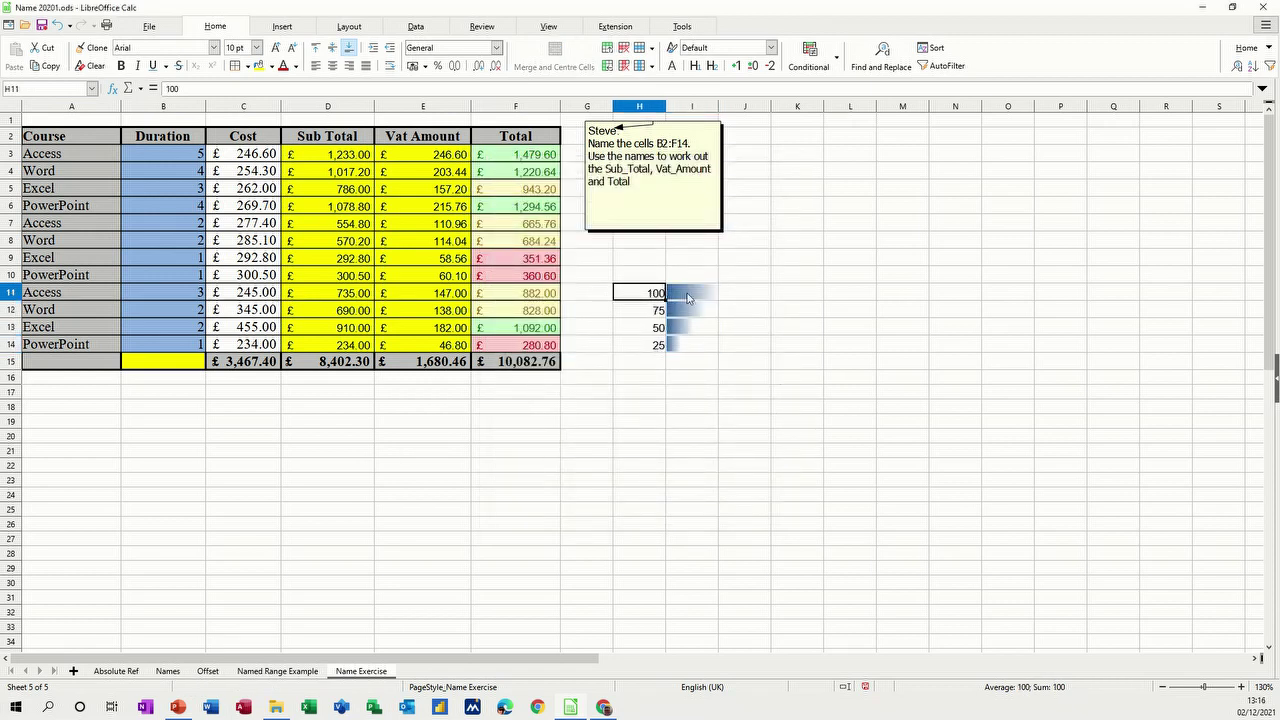
Change the sample values to 20 in H11 and 100 in H12
type("20")
left_click(627, 350)
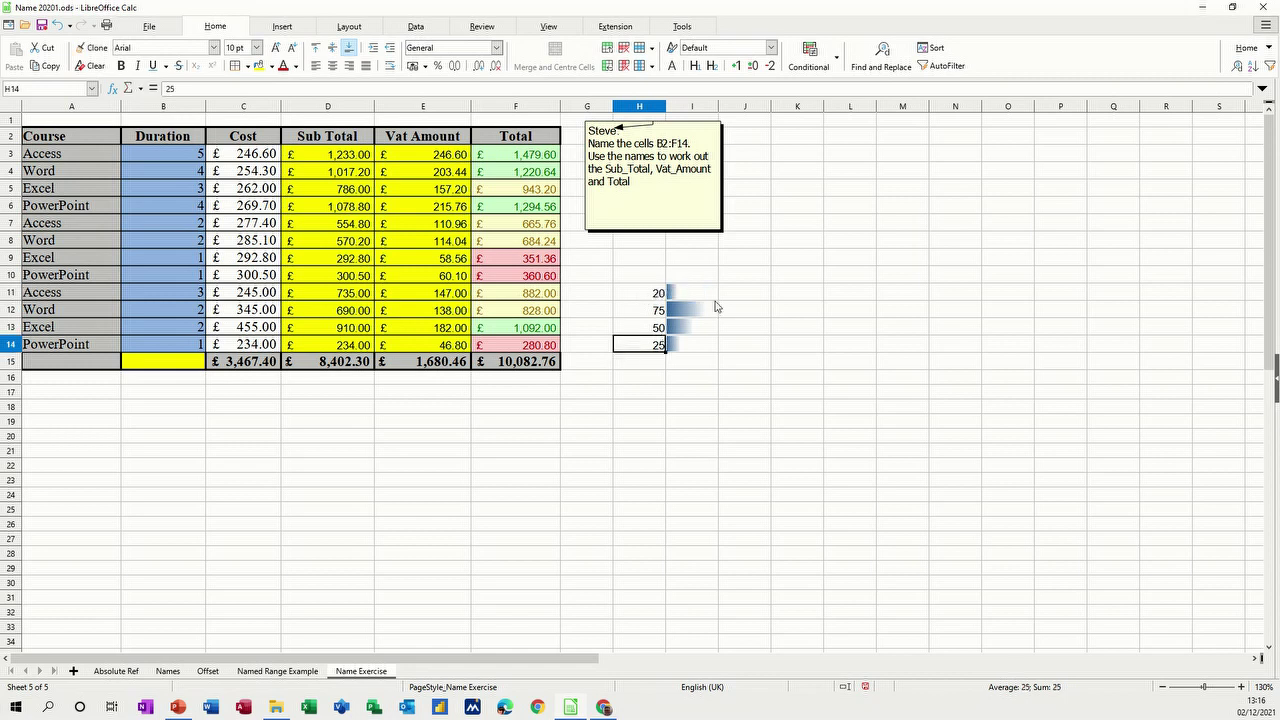
left_click(642, 310)
type("100")
left_click(750, 466)
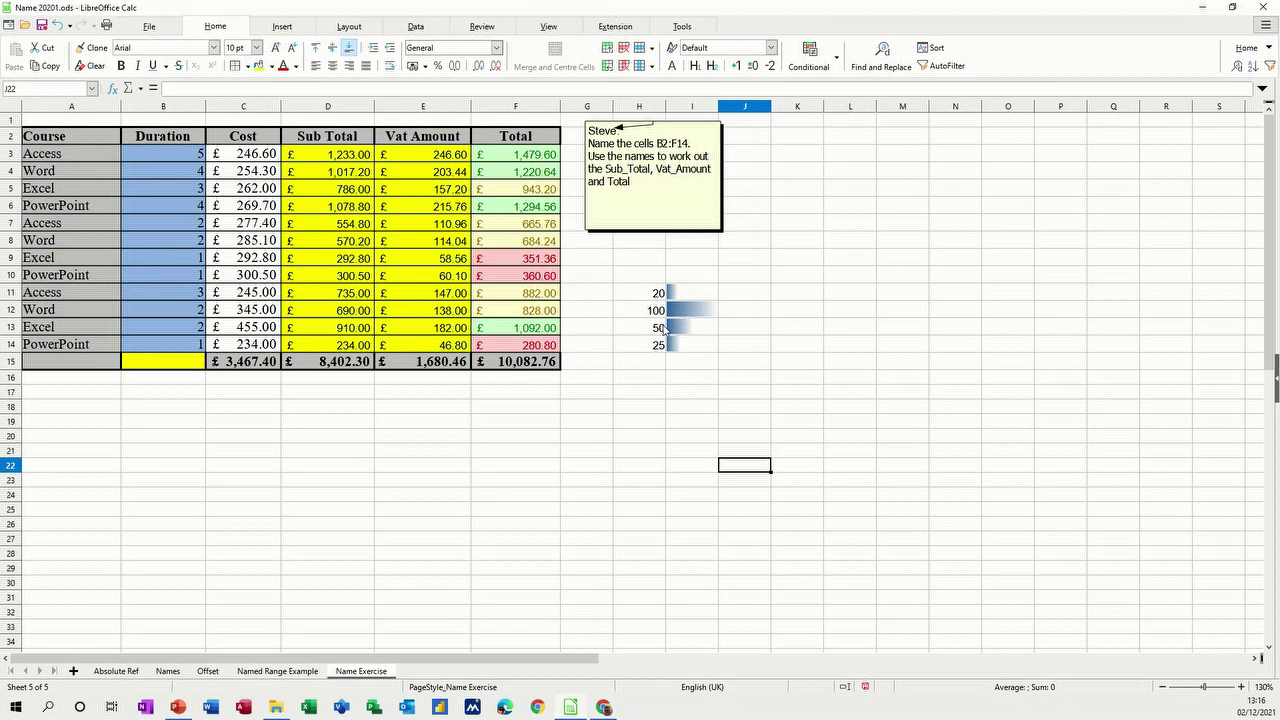
Fill cell A20 with yellow and enter the formula =today() in it
left_click(48, 439)
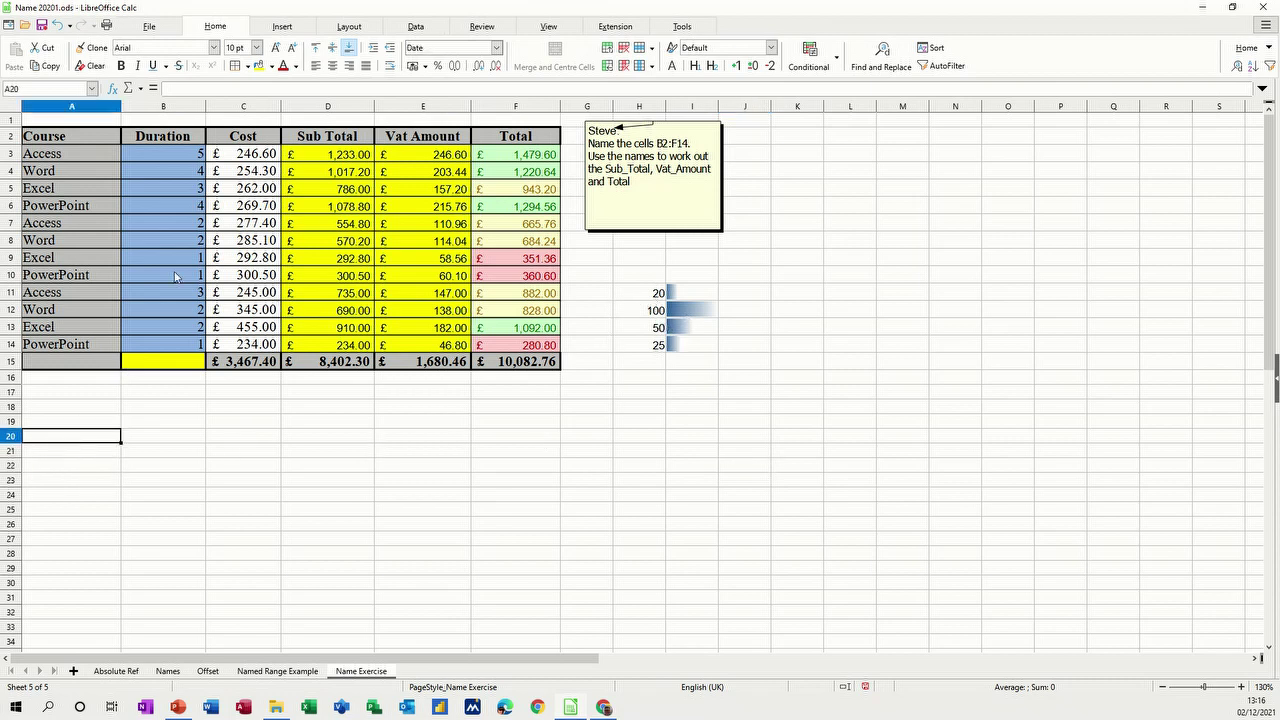
left_click(257, 66)
type("=")
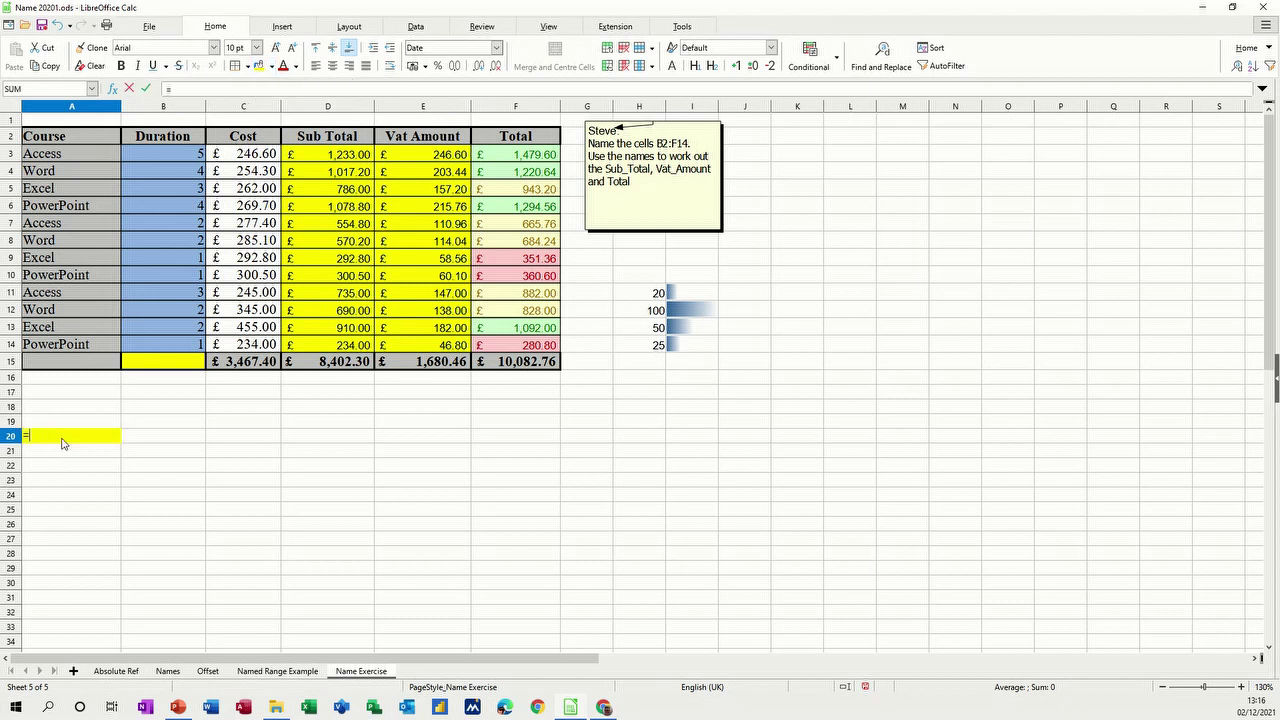
type("today()")
key("Return")
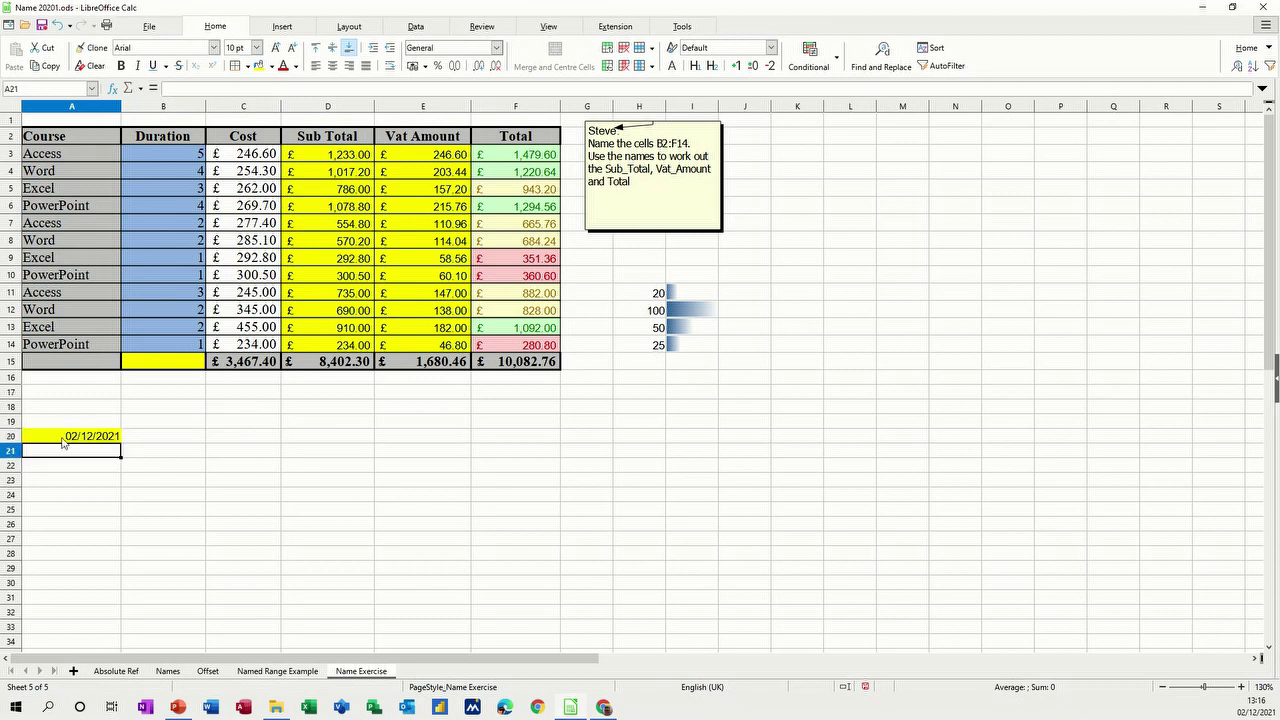
left_click(82, 437)
Enter the headings Item in B20 and Date Due in C20
left_click(180, 443)
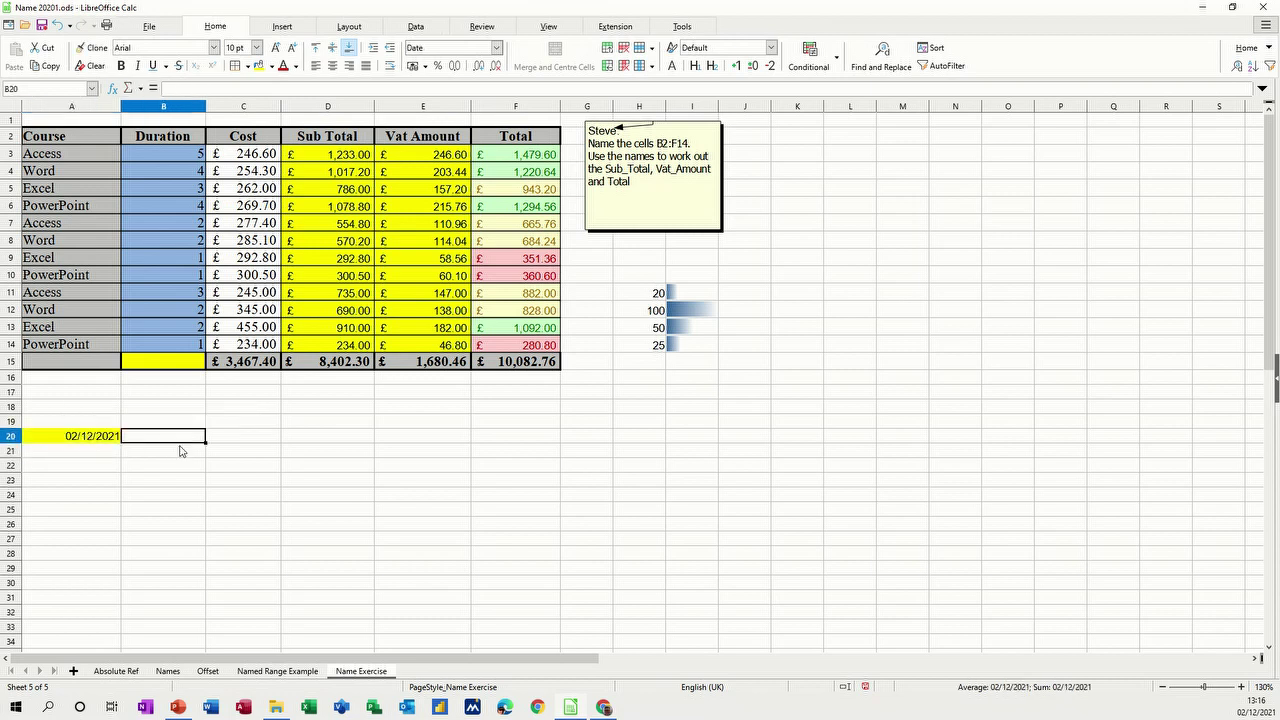
type("Item")
key("Tab")
type("Date")
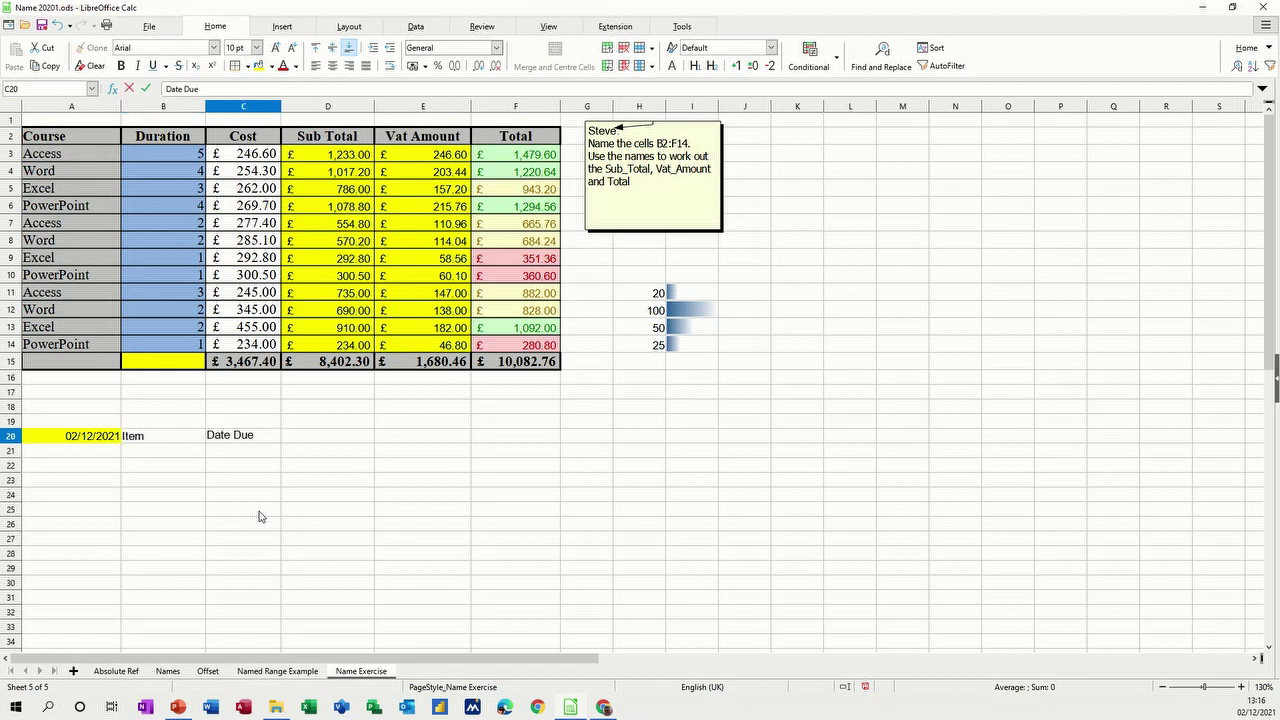
key("Return")
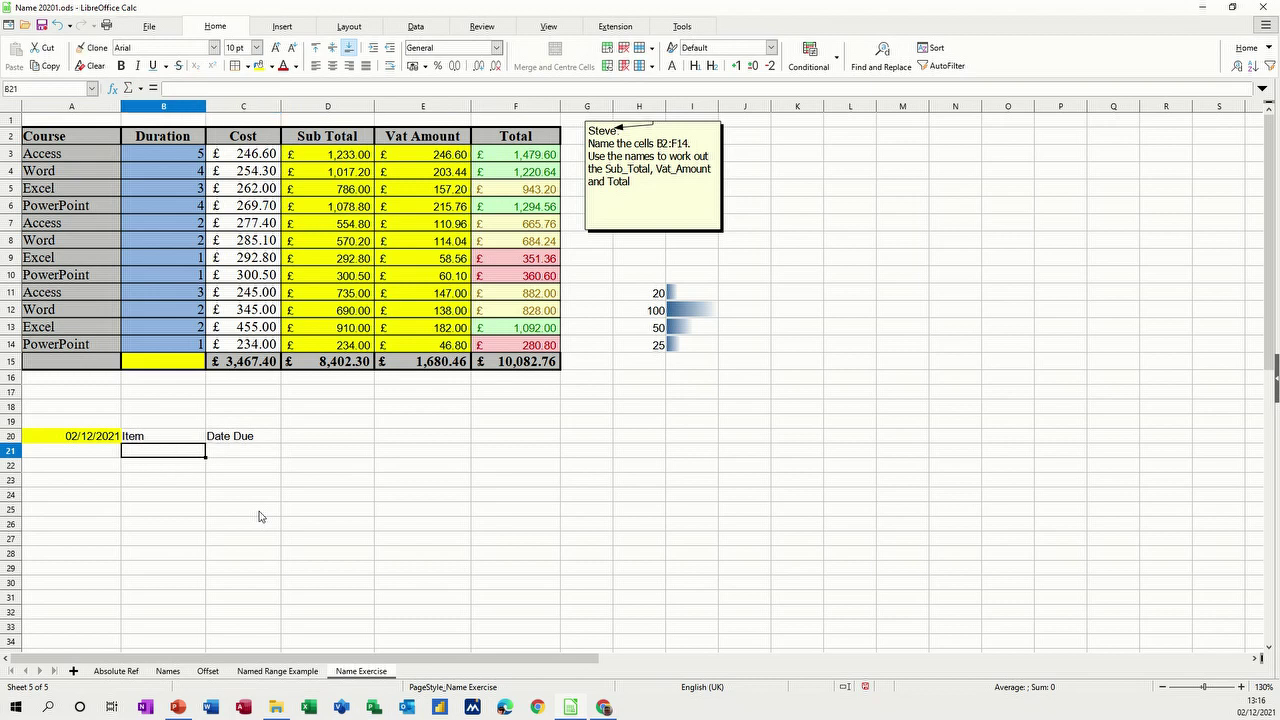
List the items Fire check, First Aid check and Excel Trg in cells B21 to B23
type("Fire check")
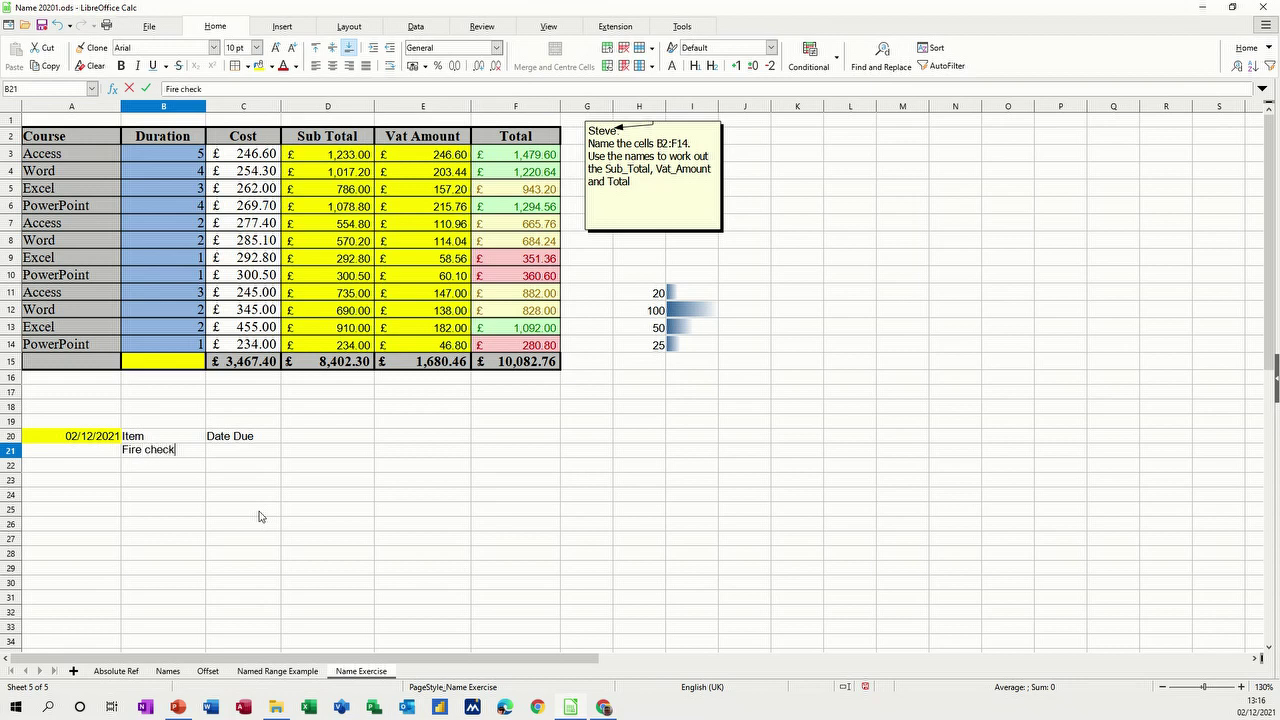
key("Return")
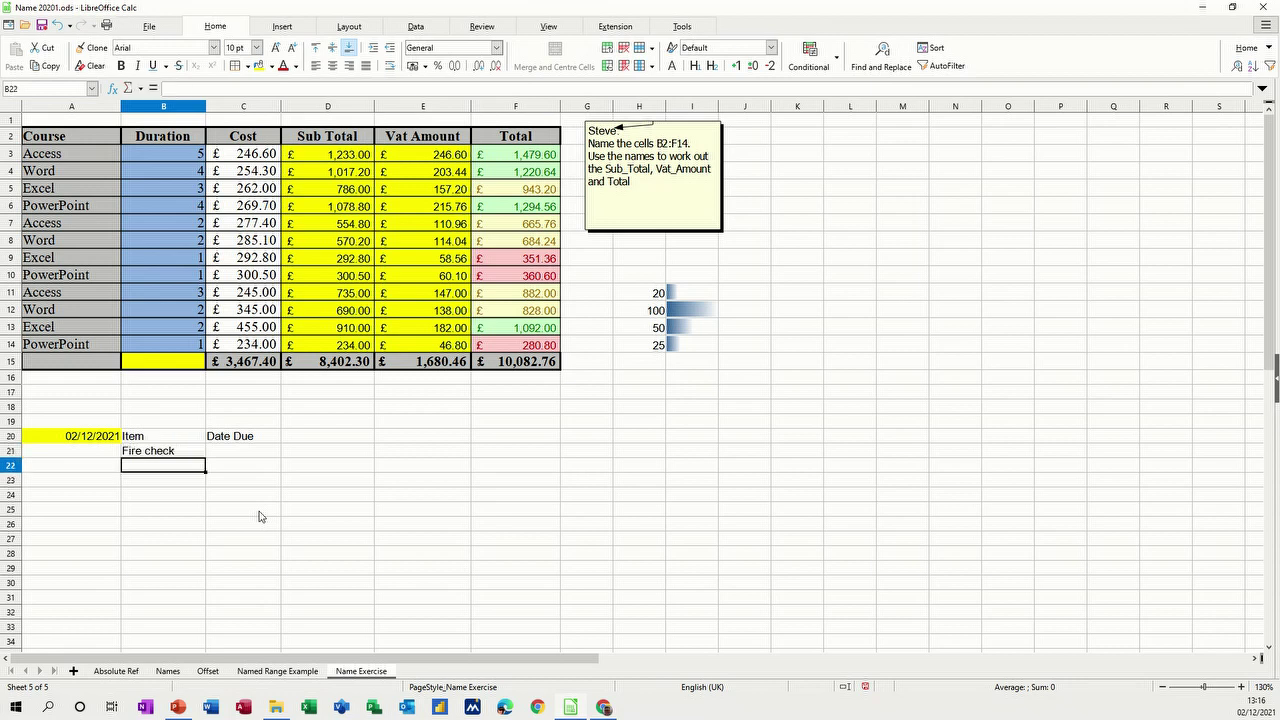
type("First ")
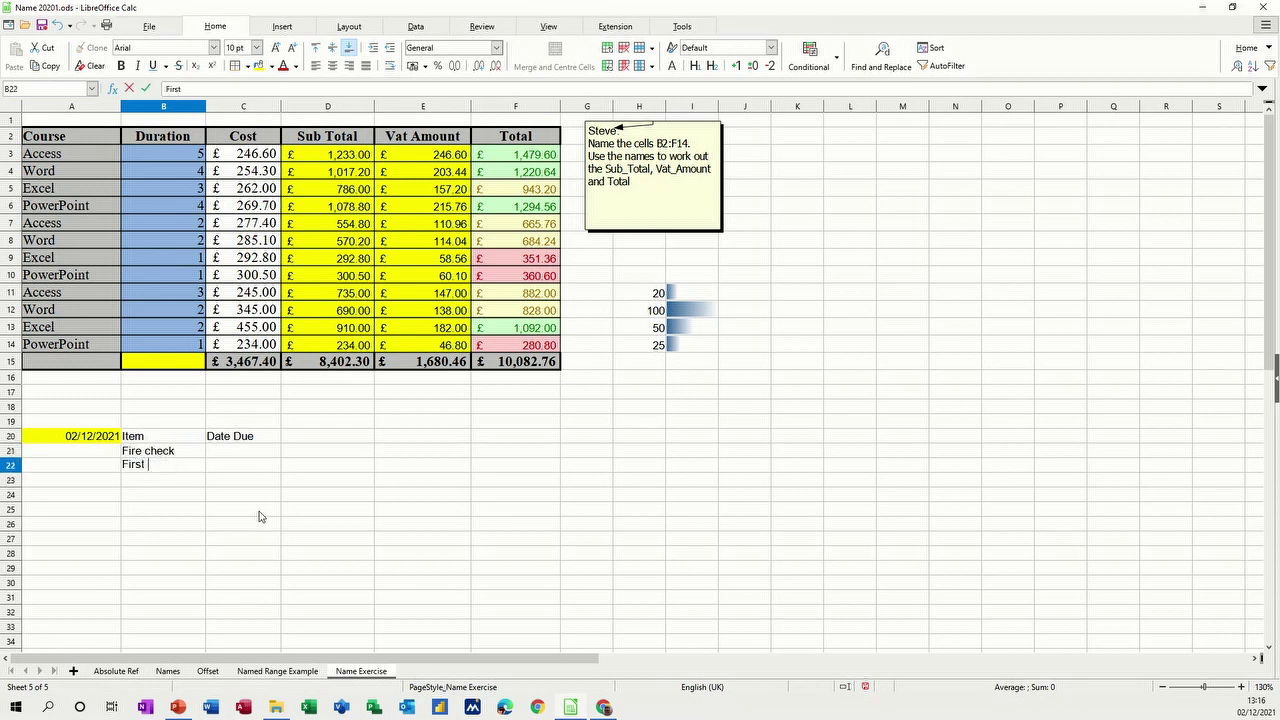
type("Aid check")
key("Return")
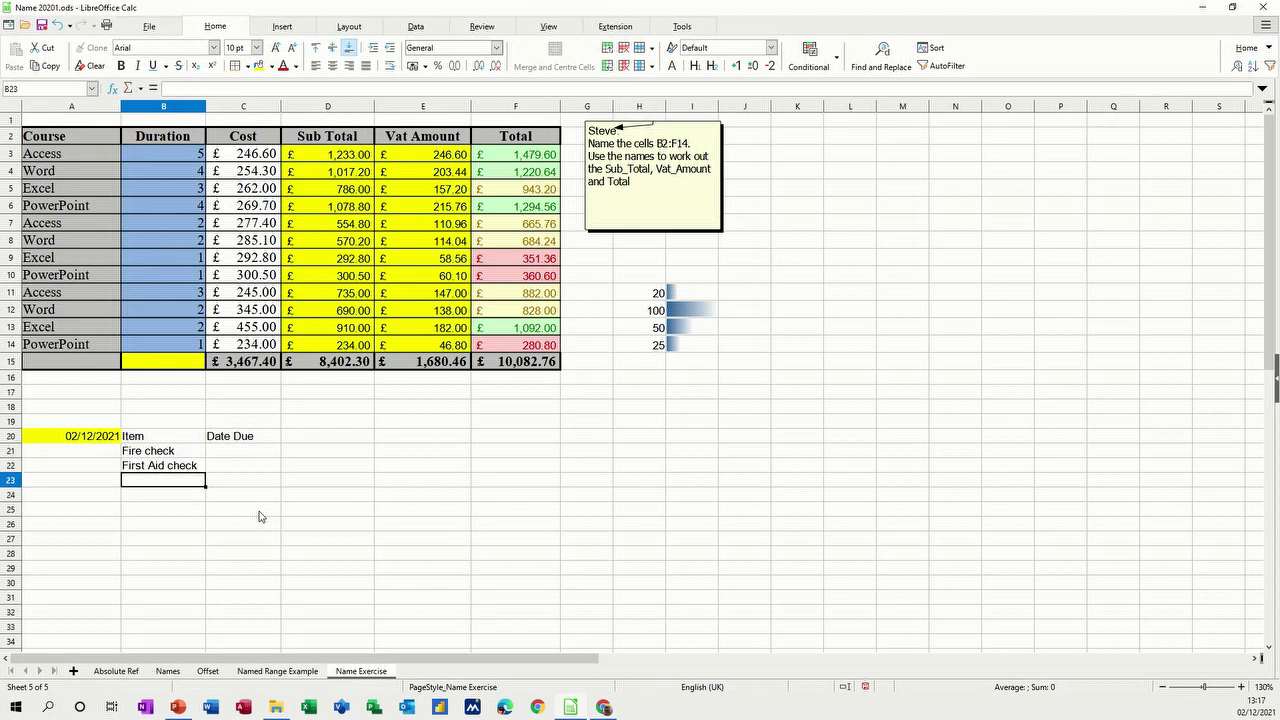
type("Excel Trg")
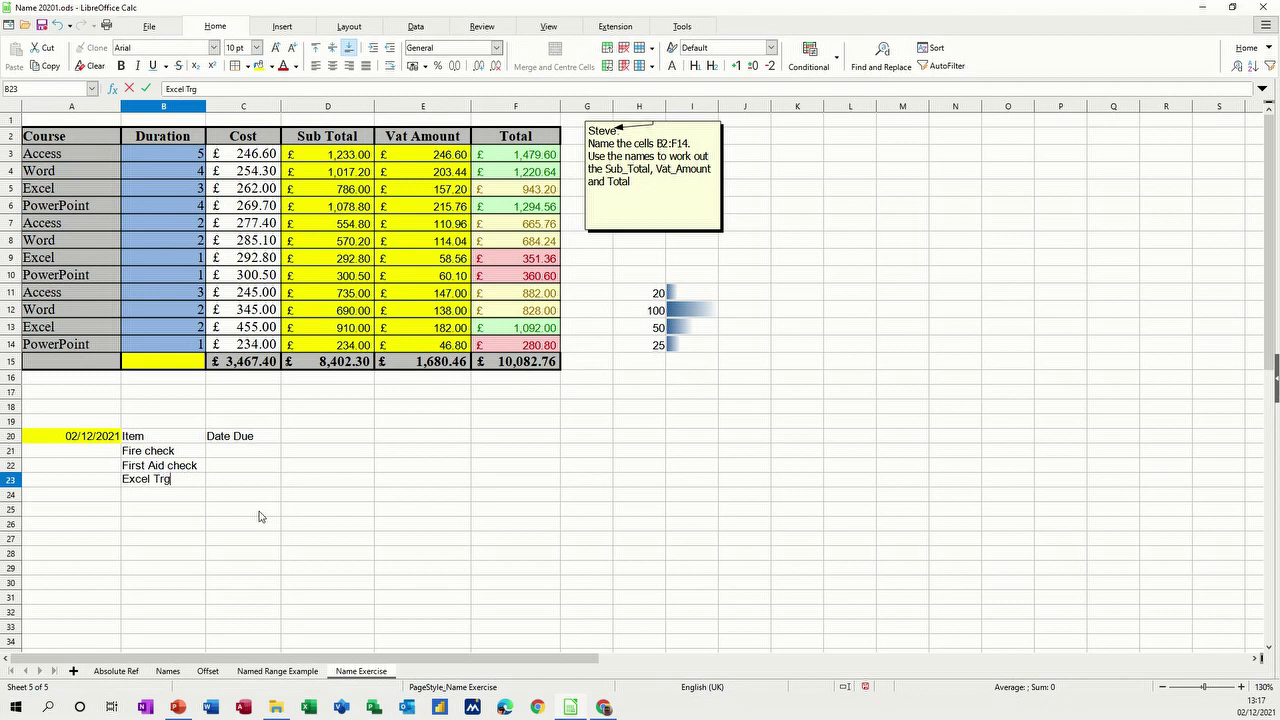
Enter the due dates 10/12/2021, 25/12/2021 and 1/02/2022 in cells C21 to C23
left_click(242, 458)
type("10/12/2021")
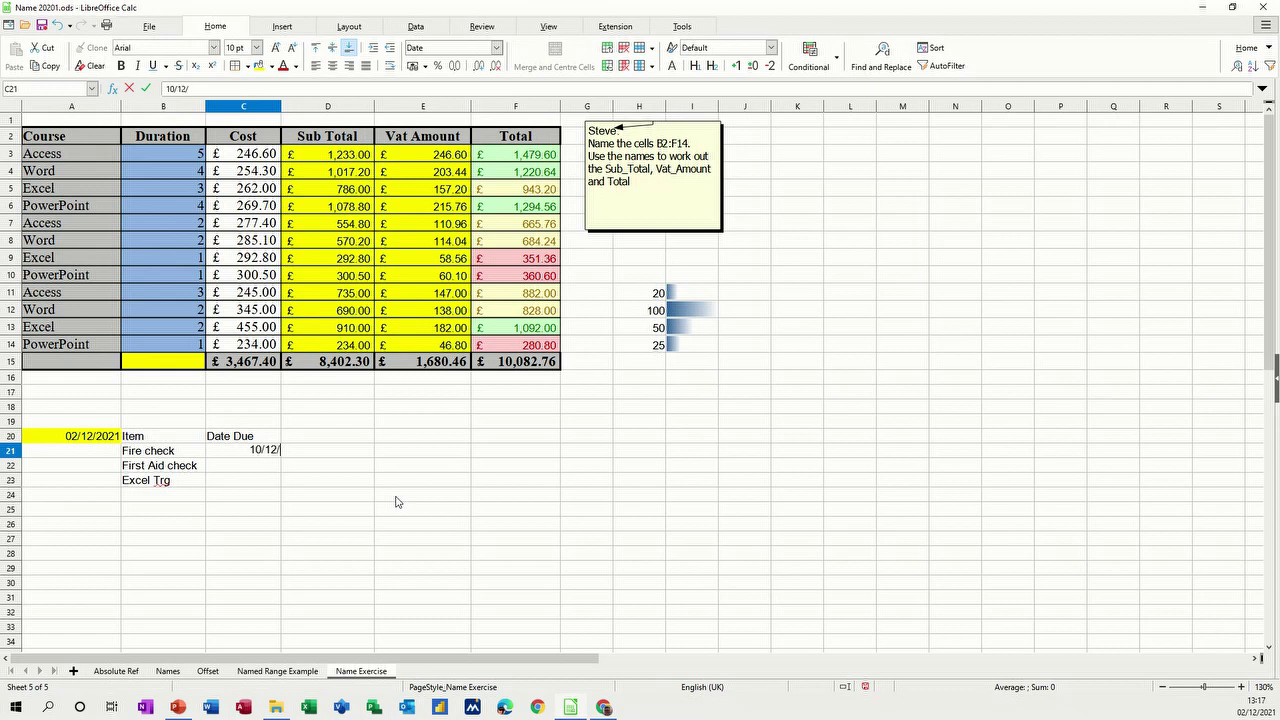
key("Return")
type("25/12/2021")
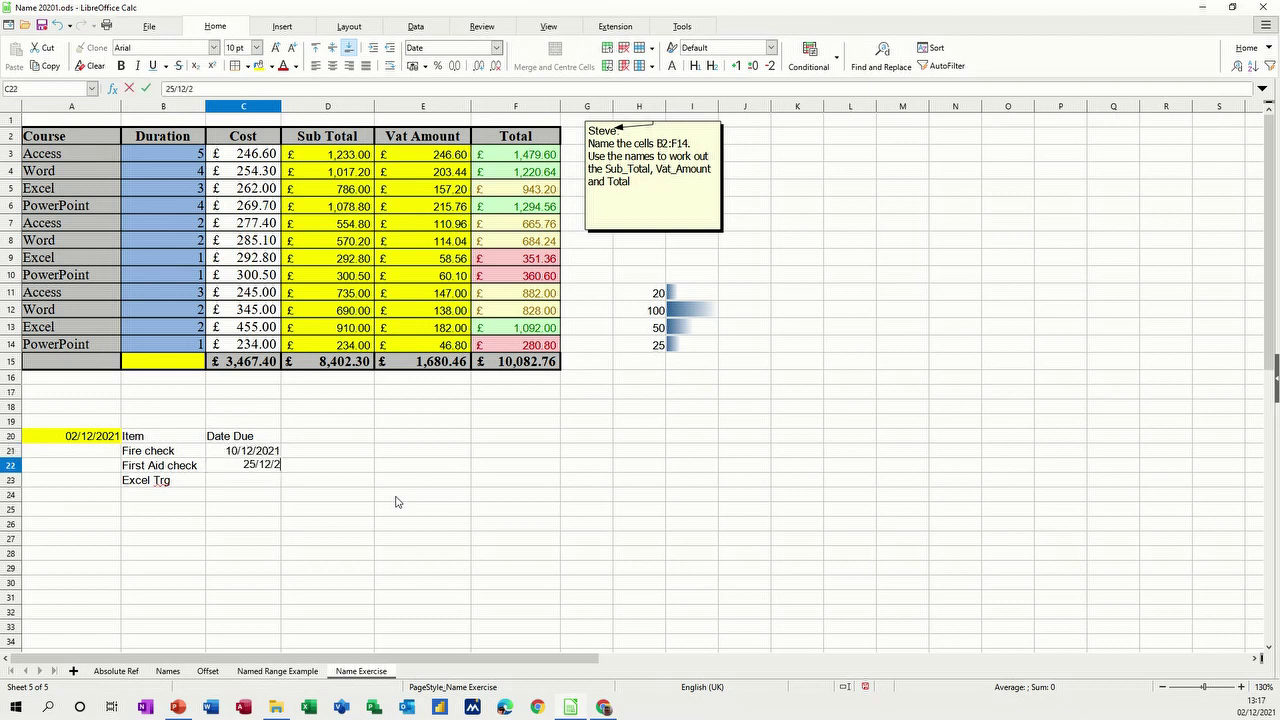
key("Return")
type("1/02/2022")
key("Return")
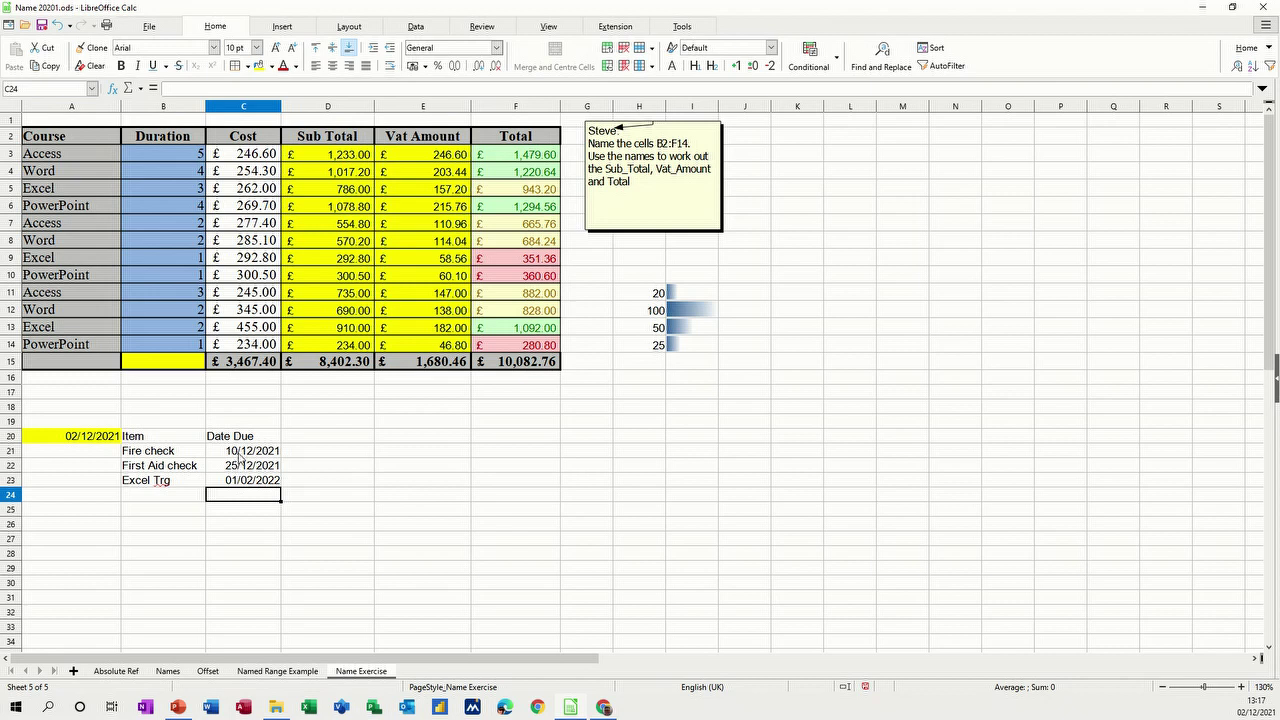
Create a conditional format on C21:C23 that applies the Good style to cell values greater than $'Name Exercise'.$A$20+30
left_click(240, 456)
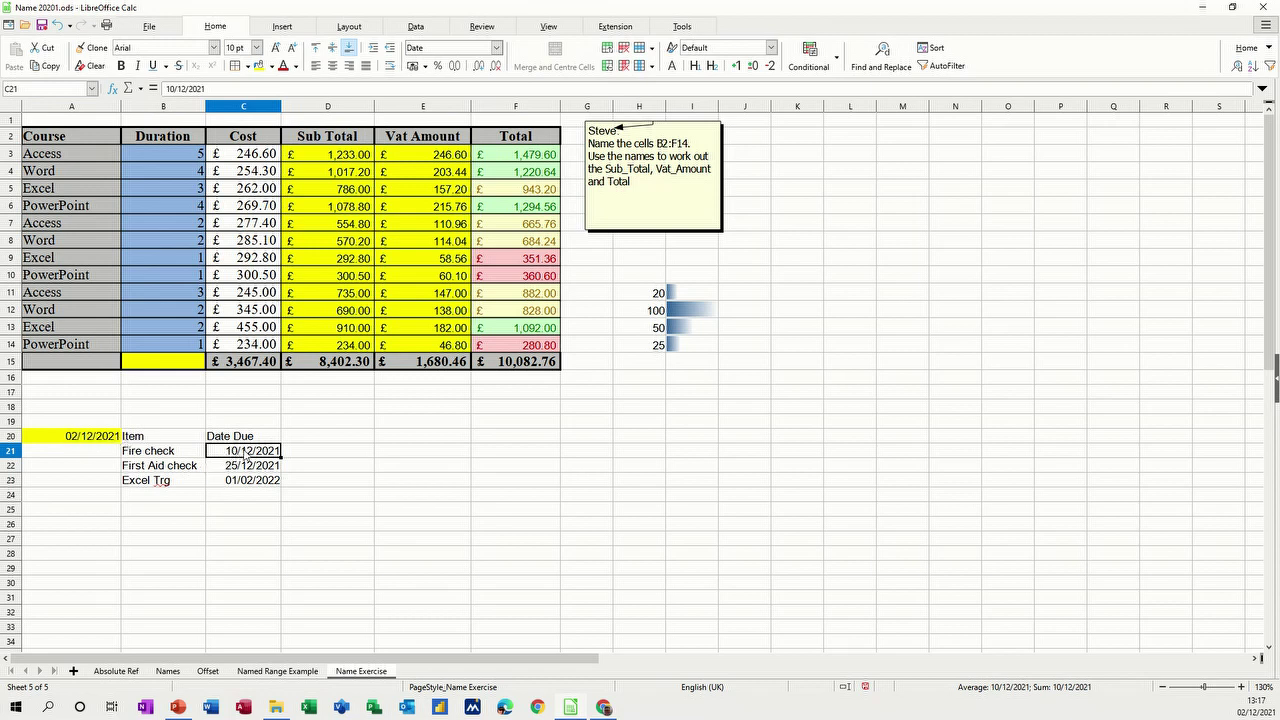
left_click_drag(246, 452, 255, 482)
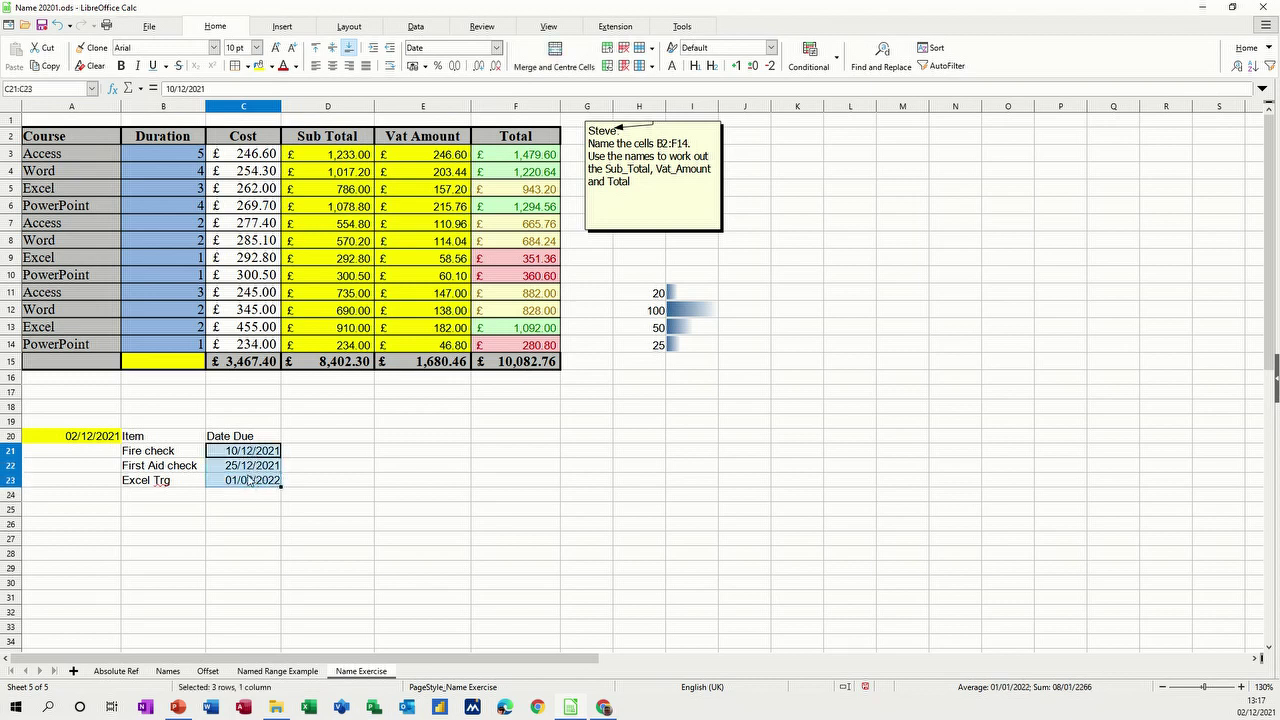
left_click(836, 57)
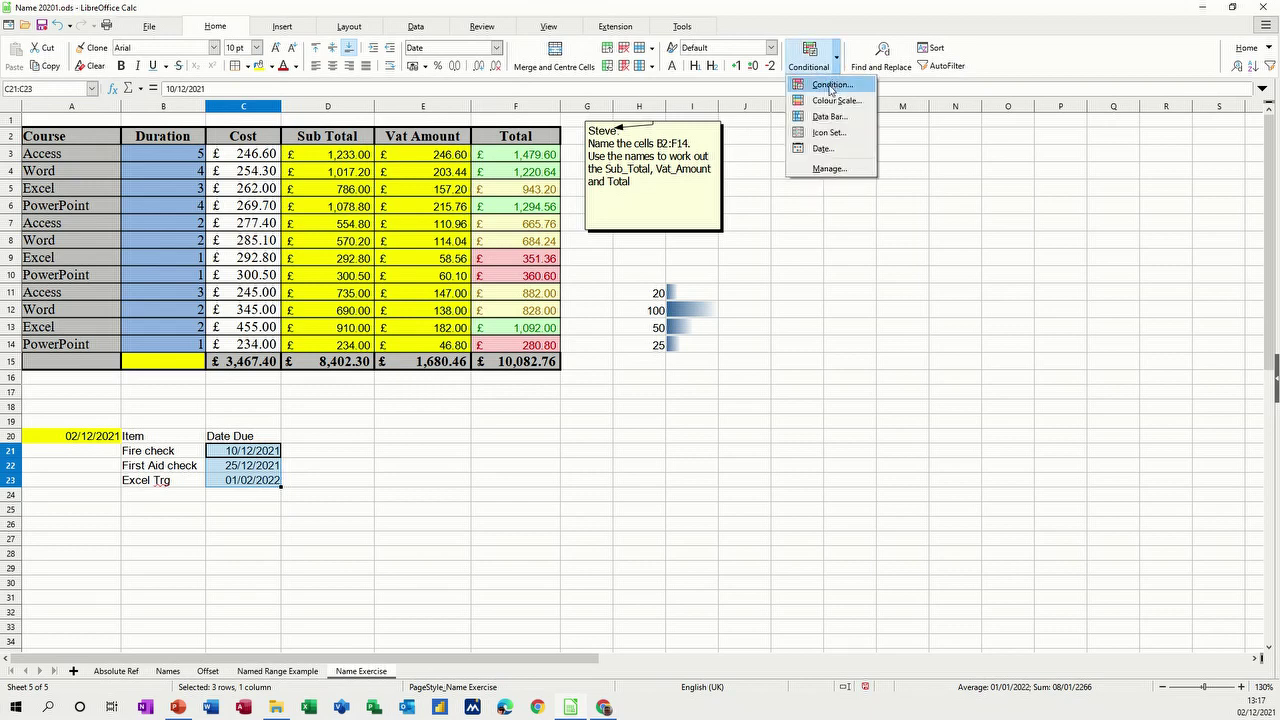
left_click(829, 86)
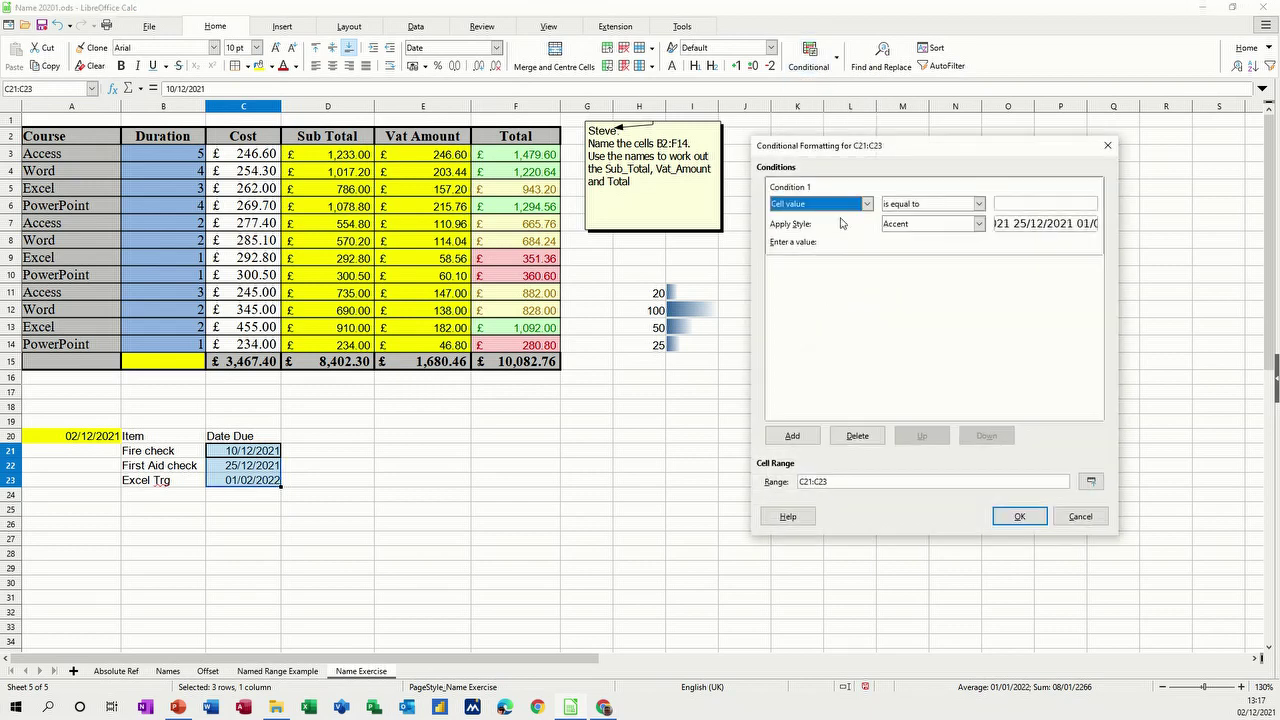
left_click(979, 204)
left_click(941, 240)
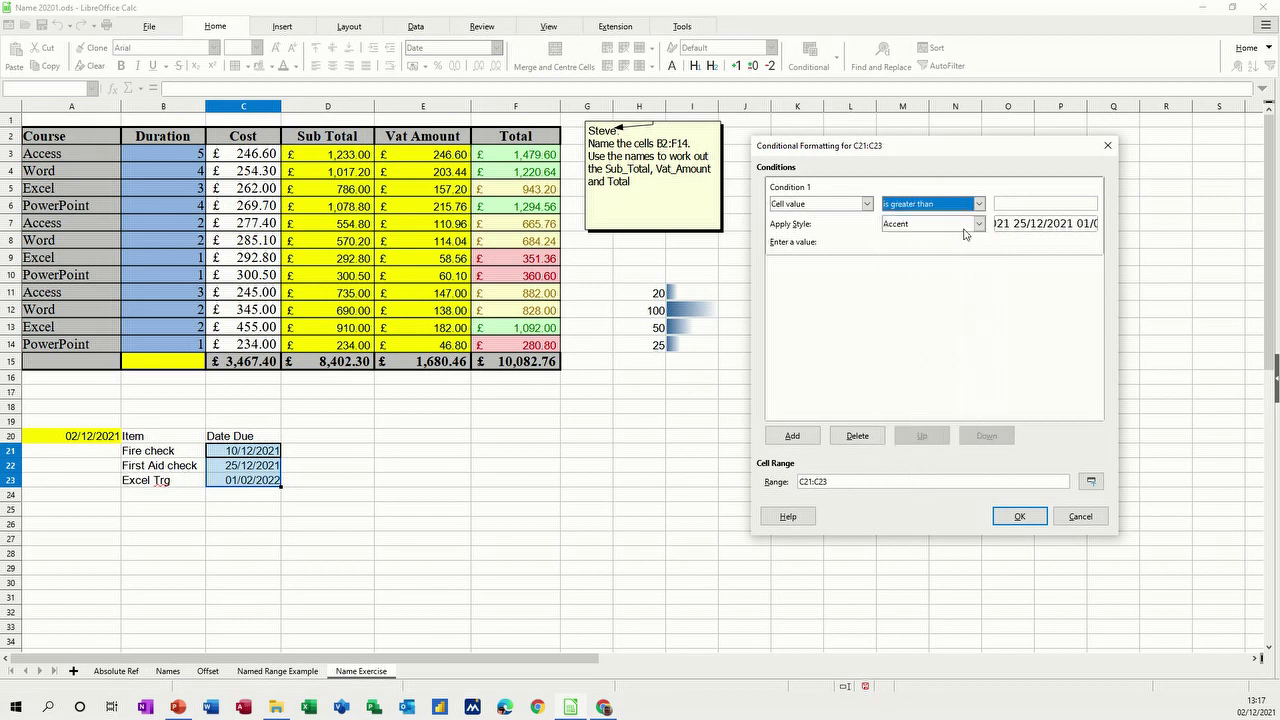
left_click(1001, 203)
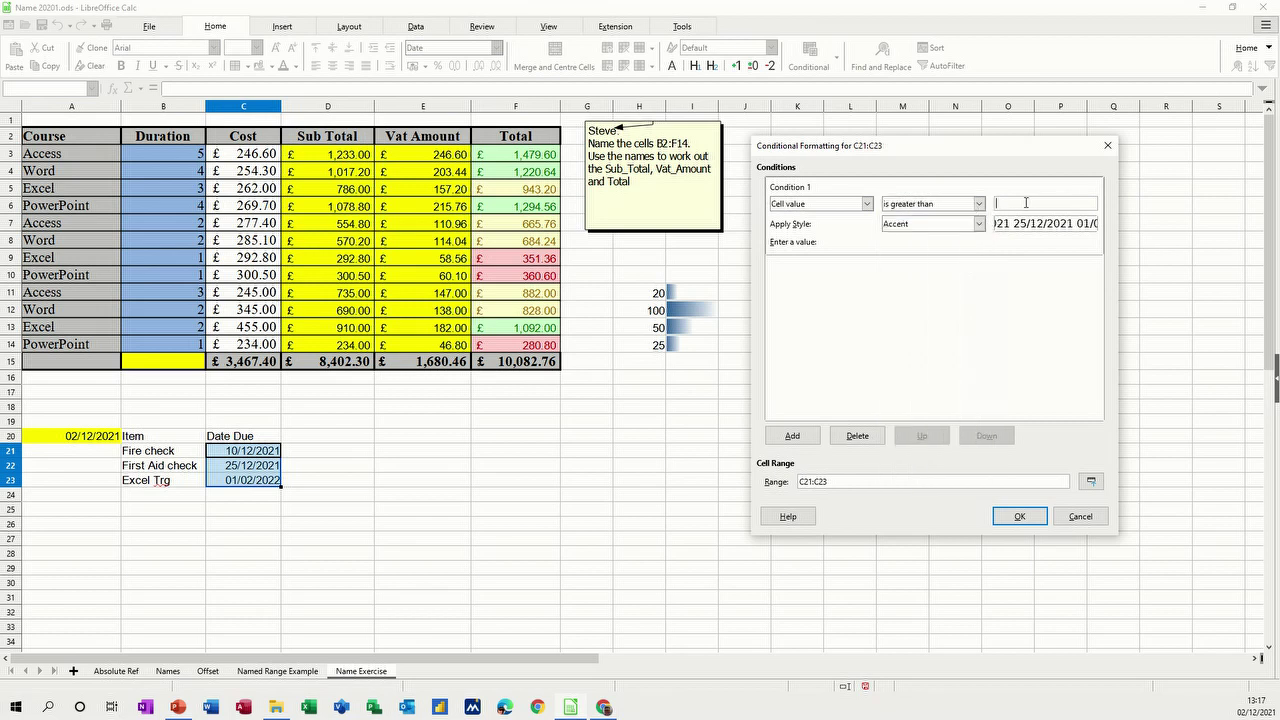
left_click(82, 440)
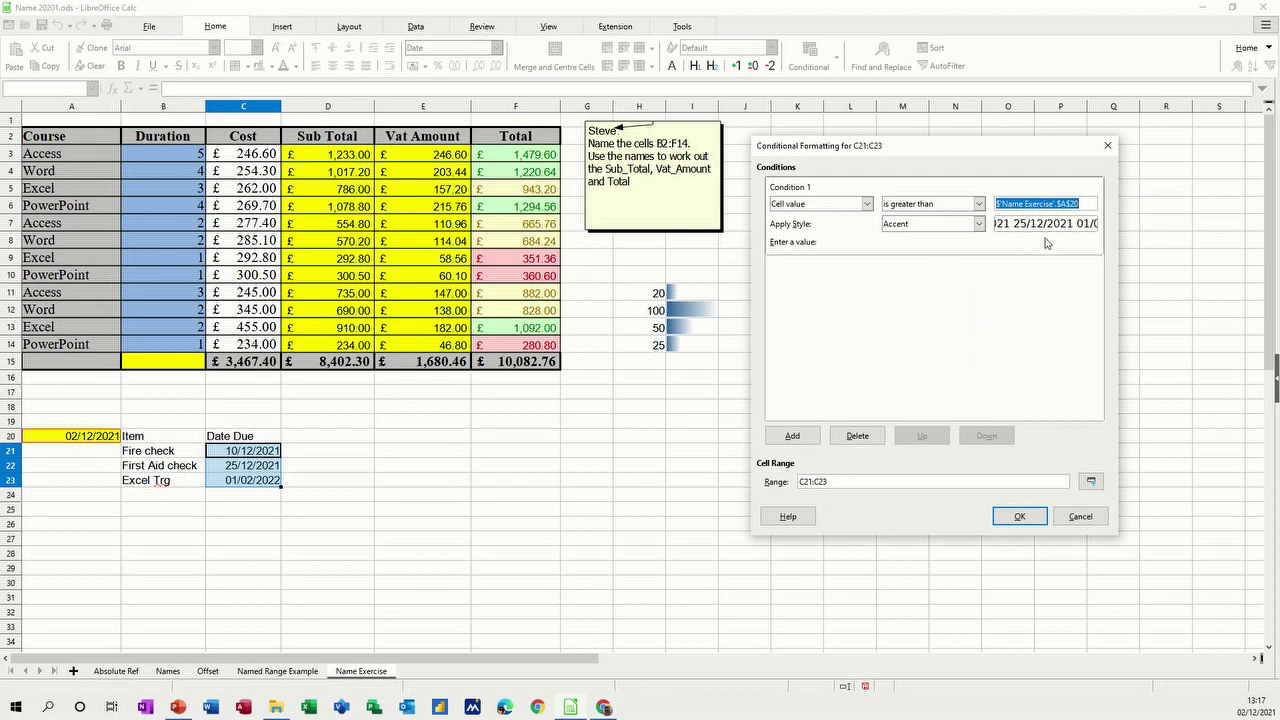
left_click(1090, 203)
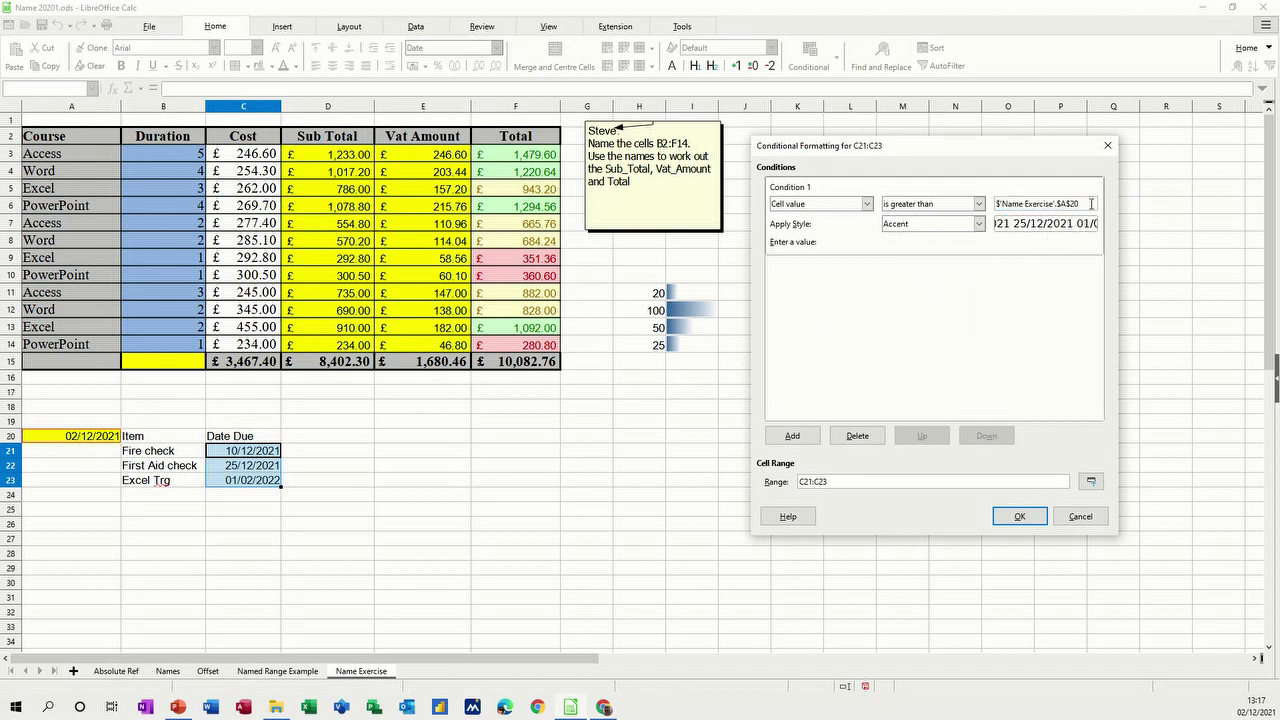
type("+30")
left_click(978, 224)
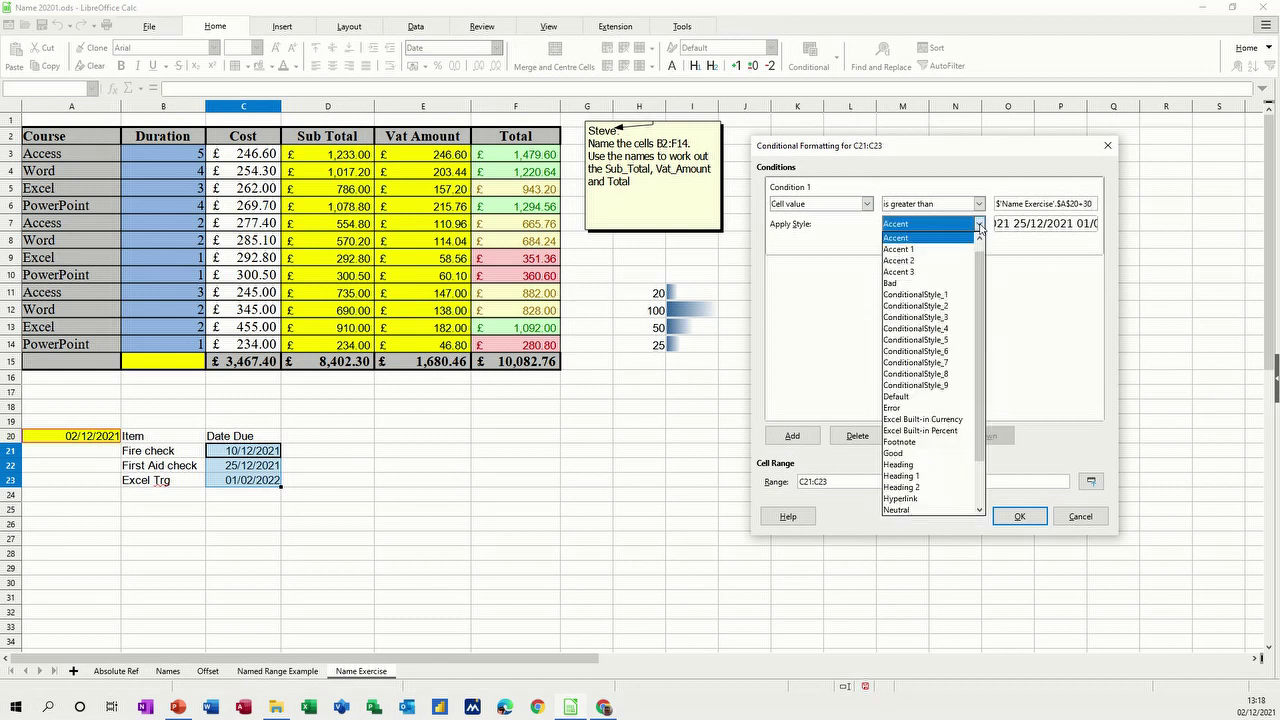
left_click(911, 456)
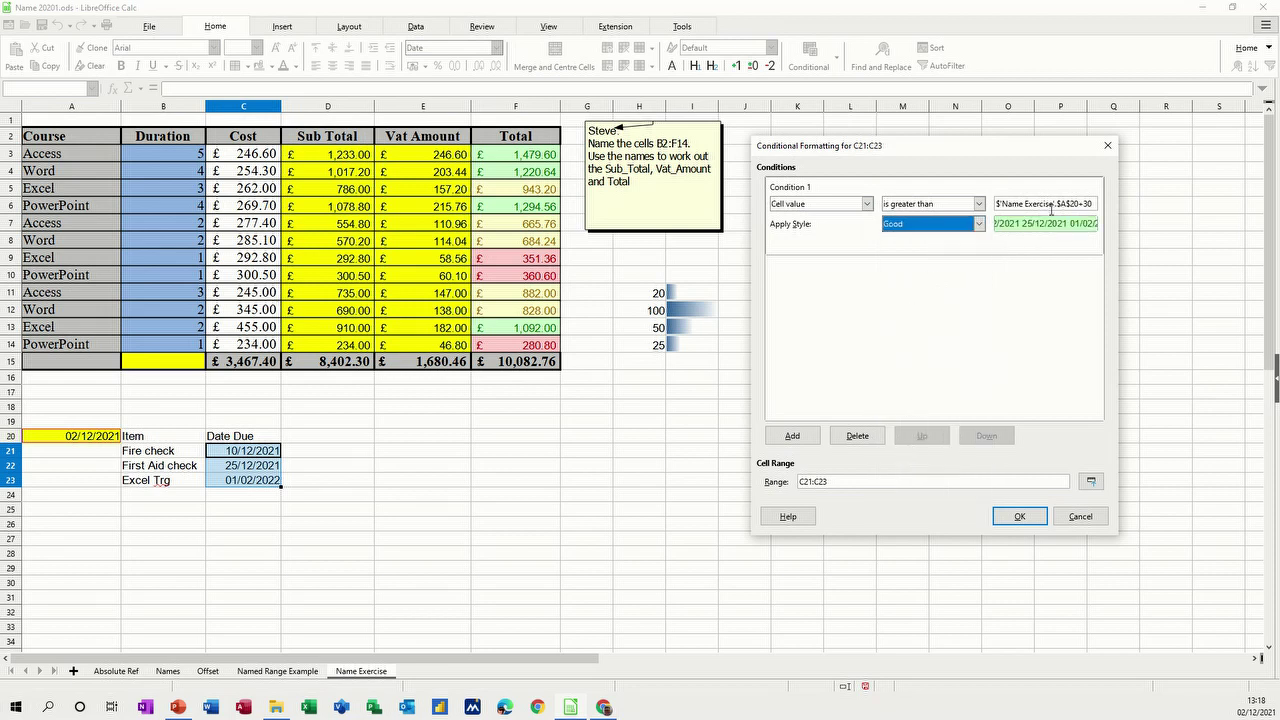
Add a second condition applying the Neutral style to cell values greater than $'Name Exercise'.$A$20+15
left_click(790, 439)
left_click(978, 232)
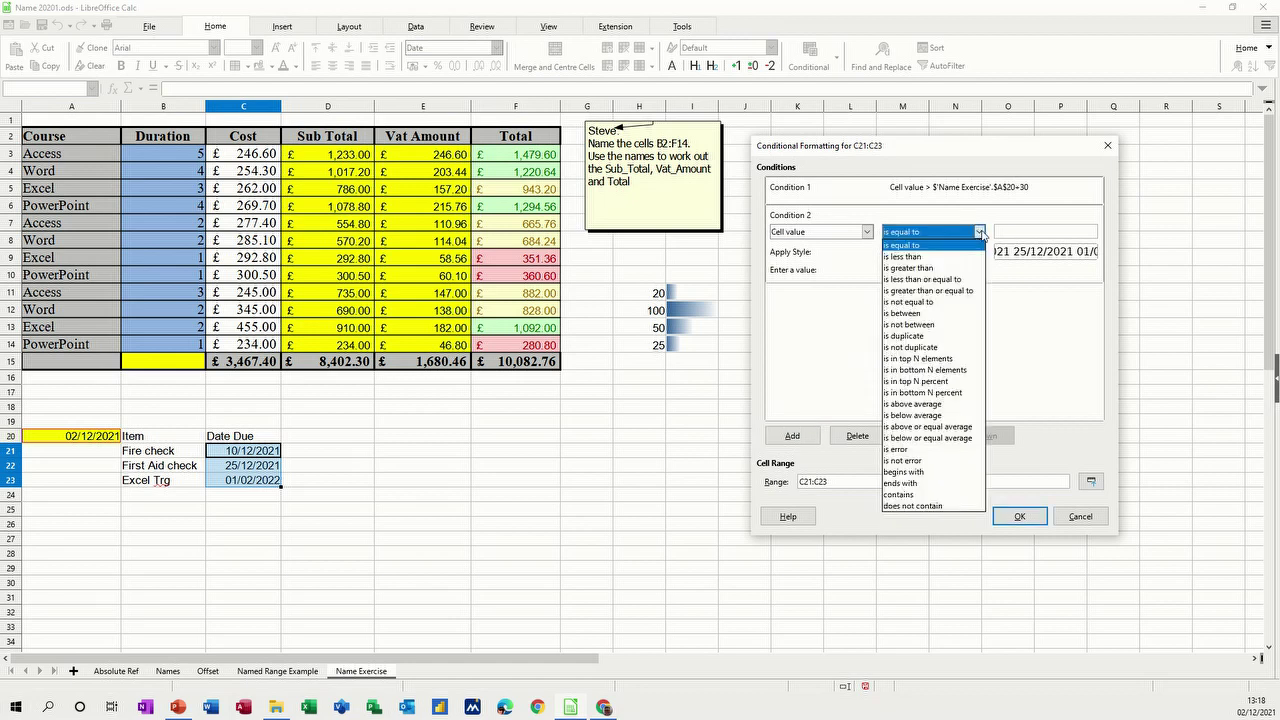
left_click(935, 268)
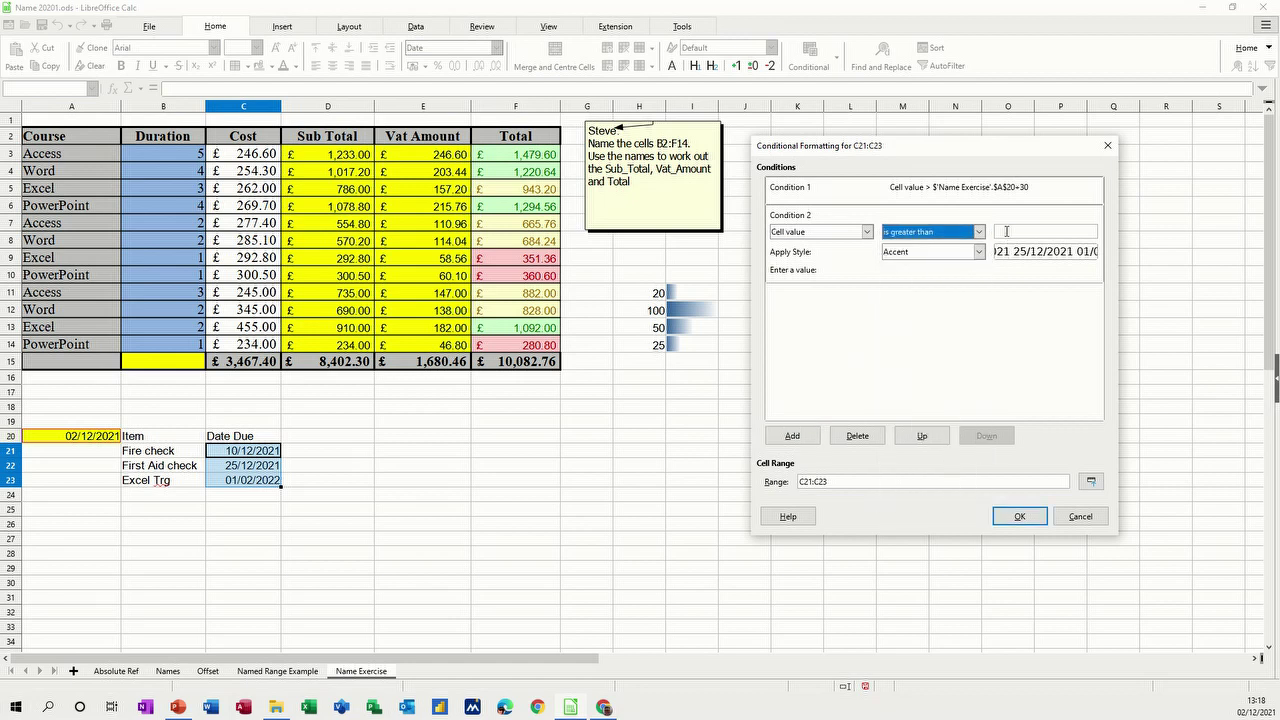
left_click(1006, 231)
left_click(75, 436)
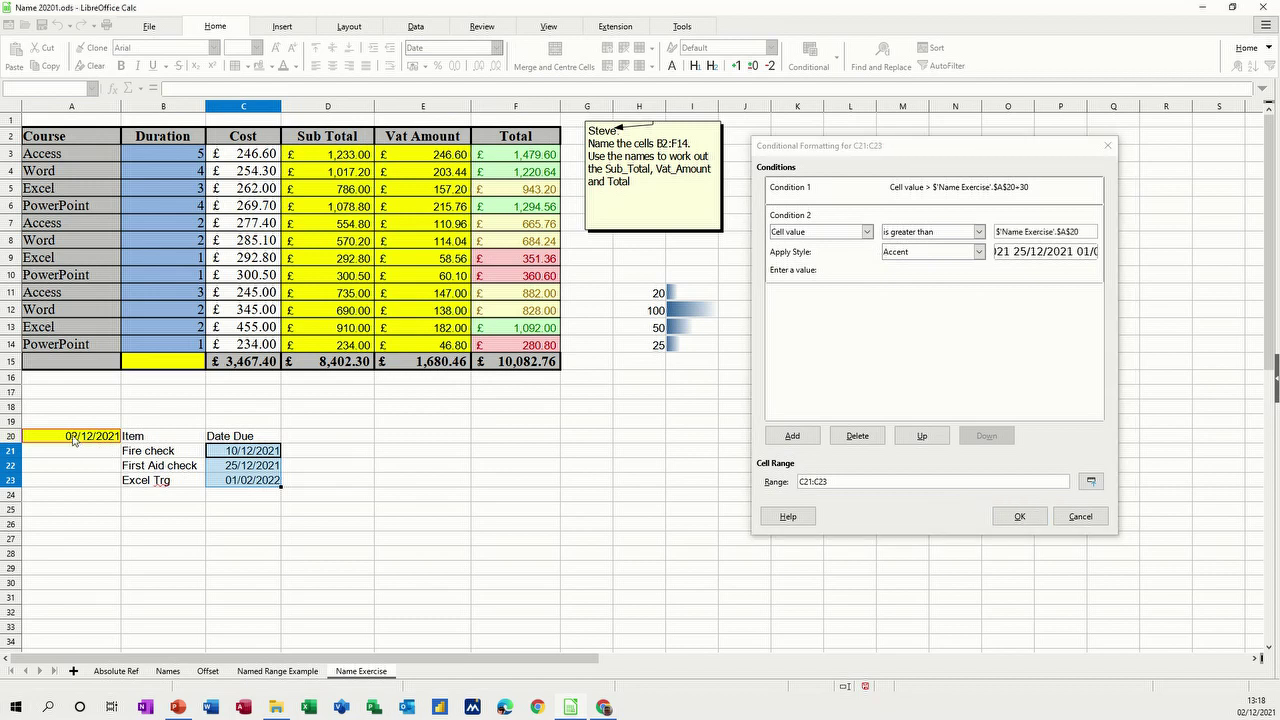
left_click(1081, 231)
type("+15")
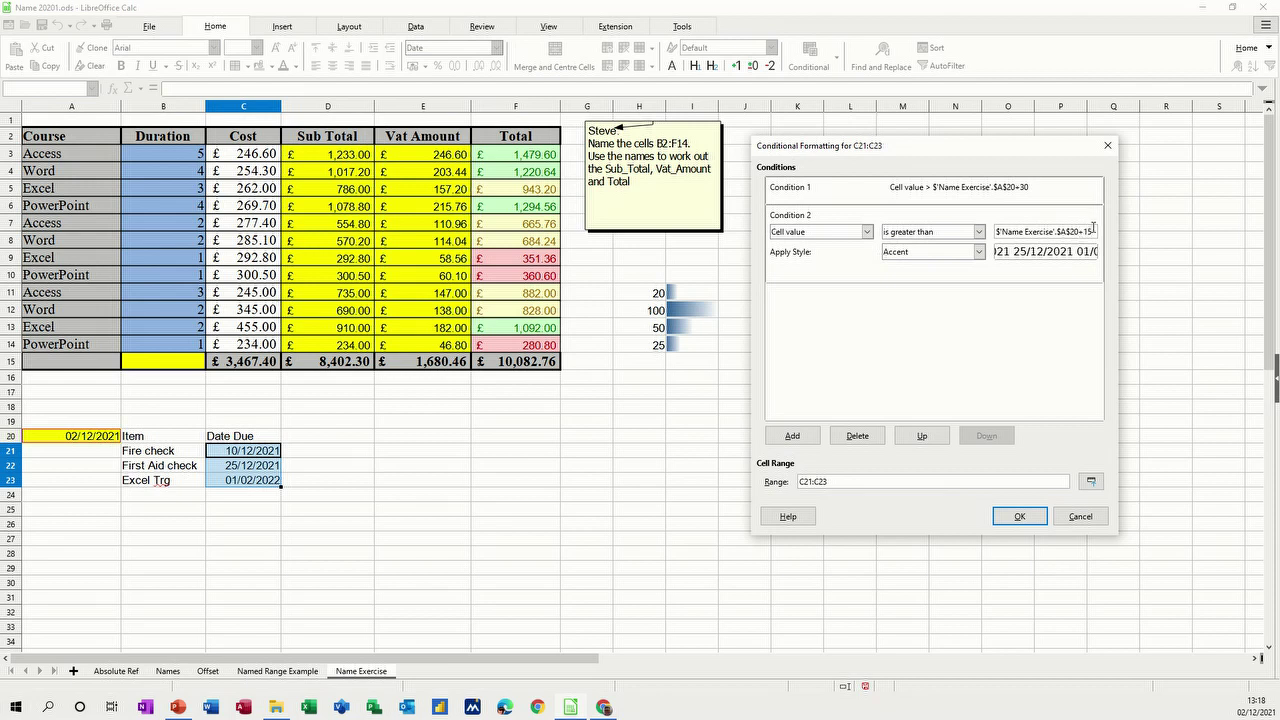
left_click(980, 252)
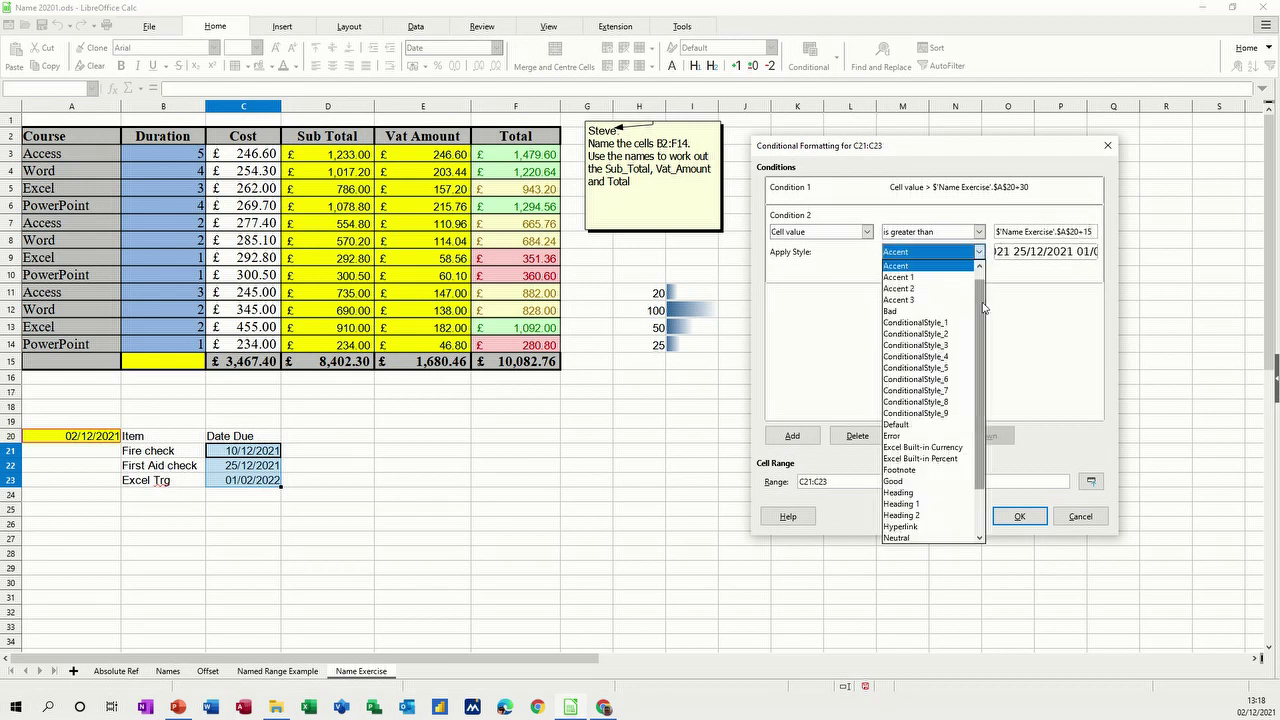
left_click(896, 539)
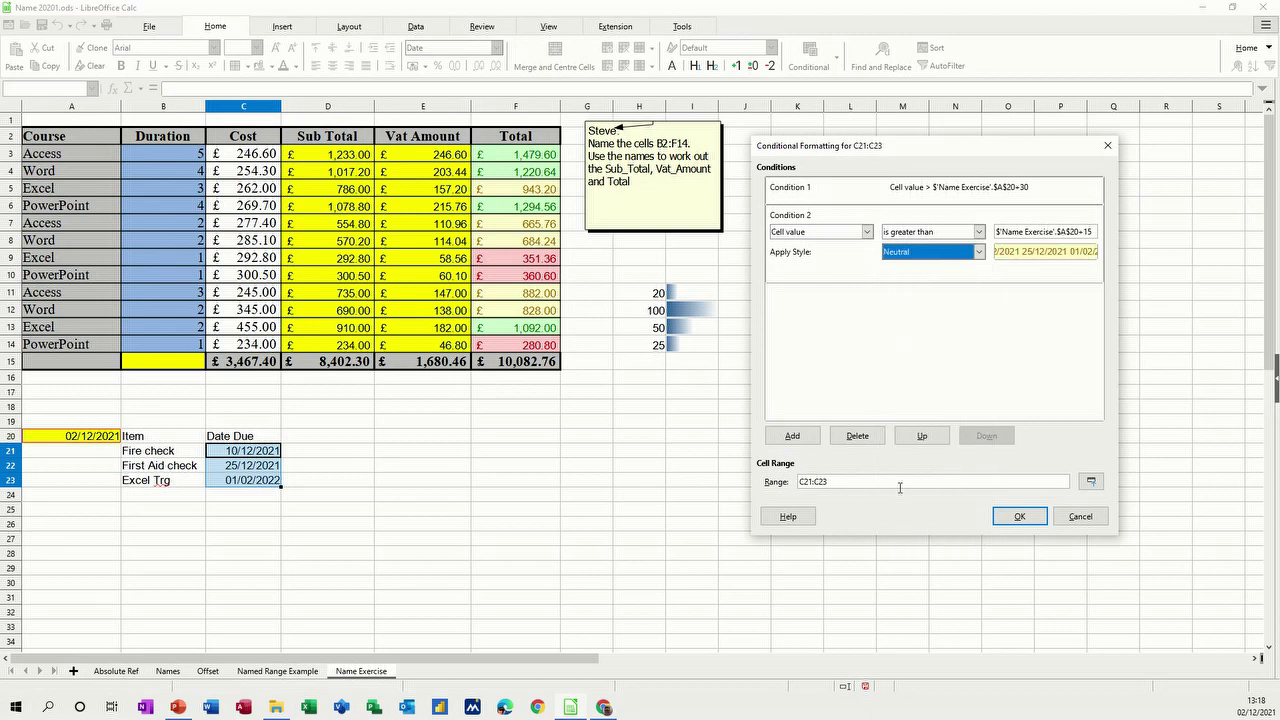
Add a third condition applying the Bad style to values less than or equal to $'Name Exercise'.$A$20+15, and apply the conditional format
left_click(794, 437)
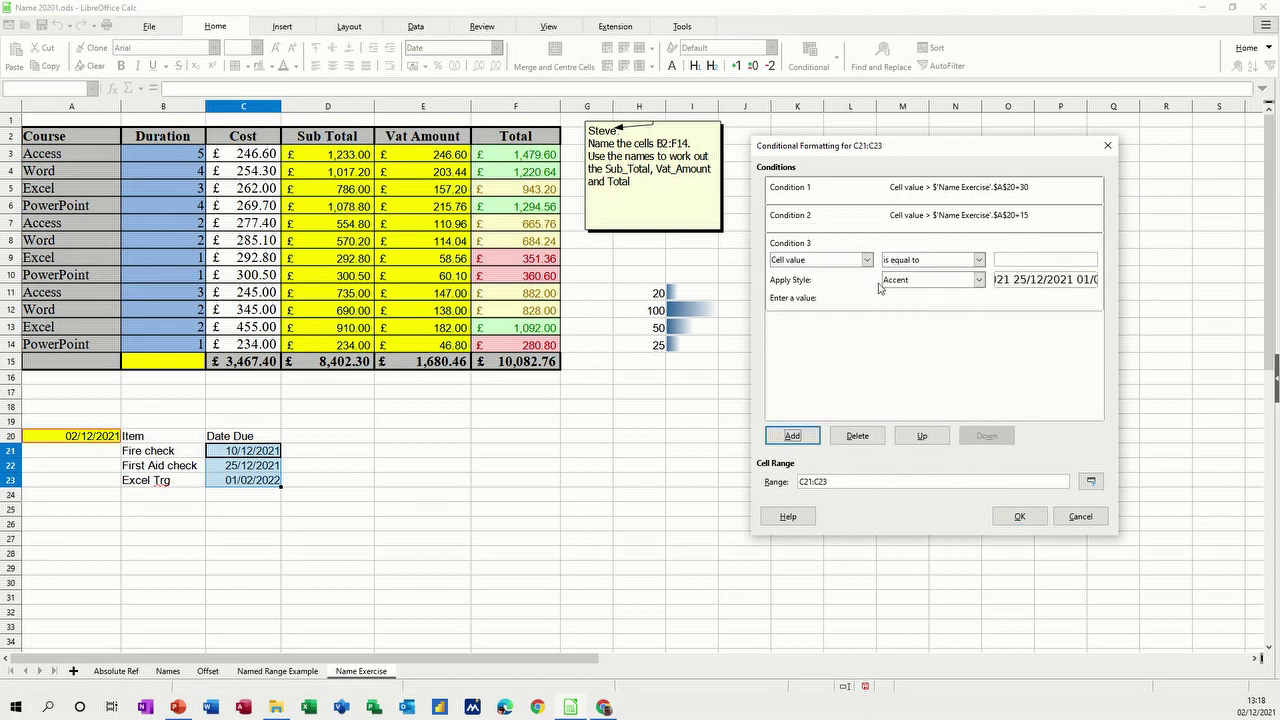
left_click(979, 260)
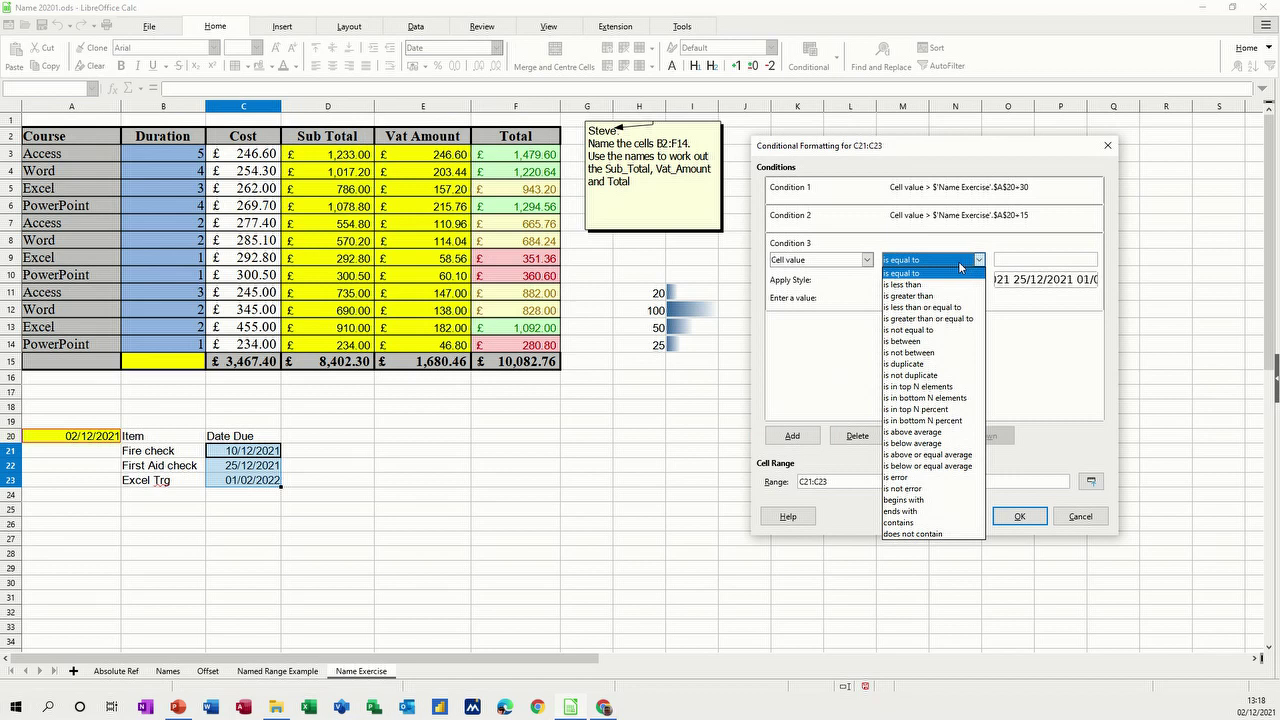
left_click(903, 308)
left_click(1009, 261)
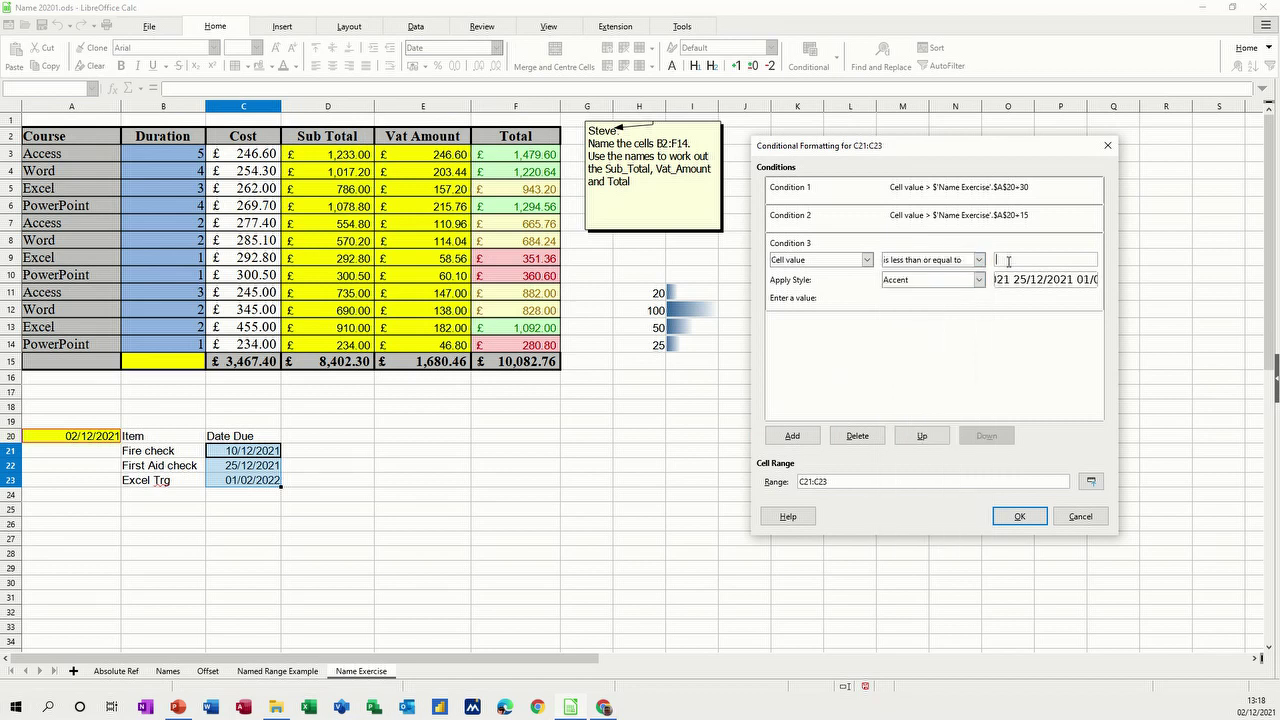
left_click(88, 438)
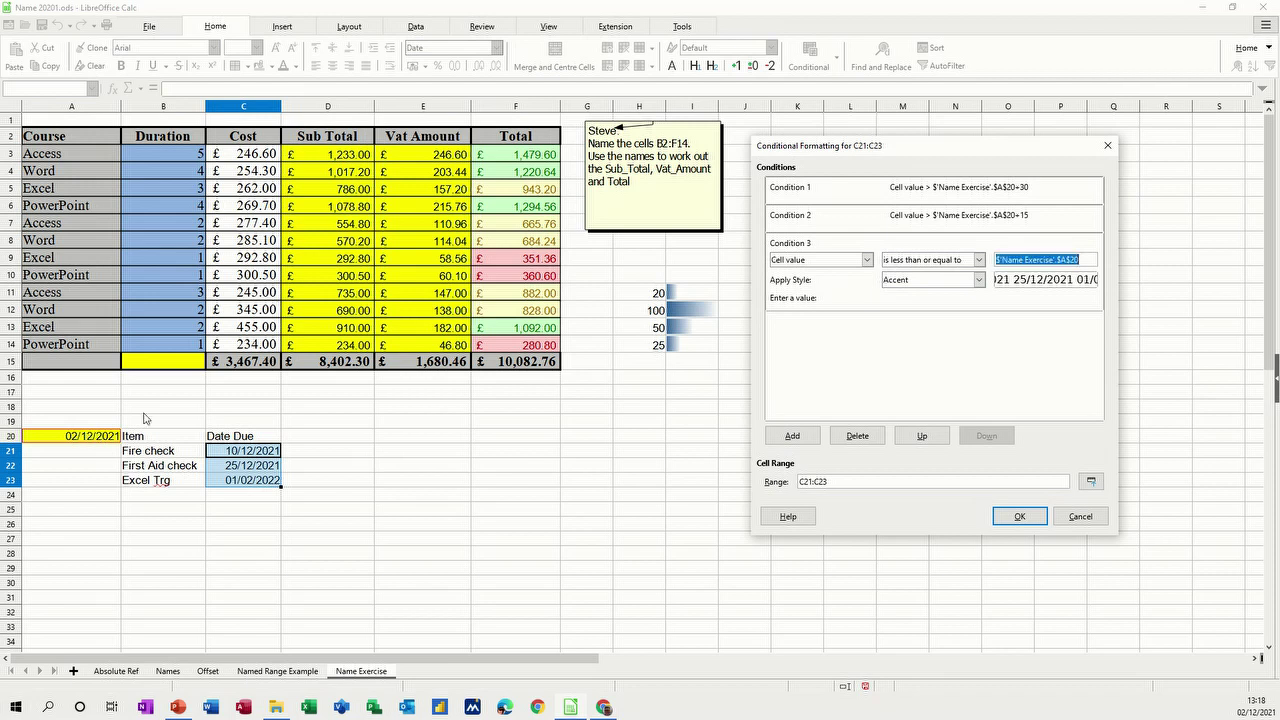
left_click(1090, 259)
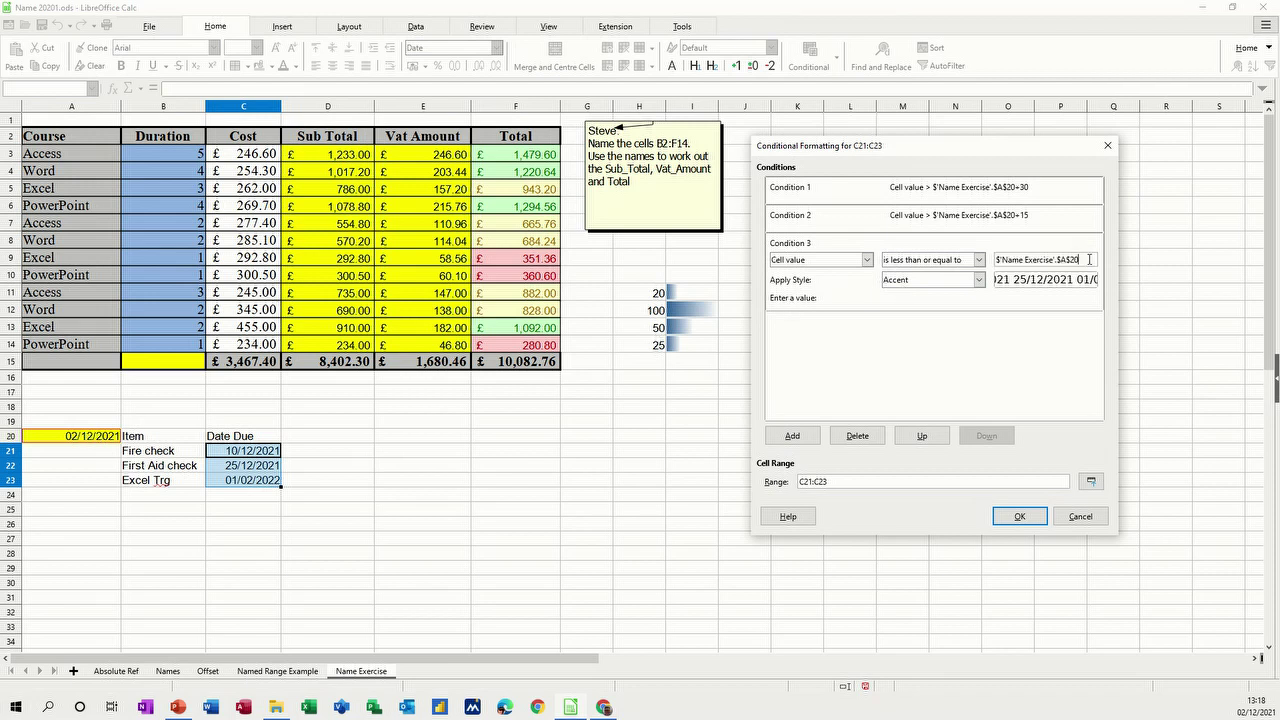
type("+15")
left_click(980, 282)
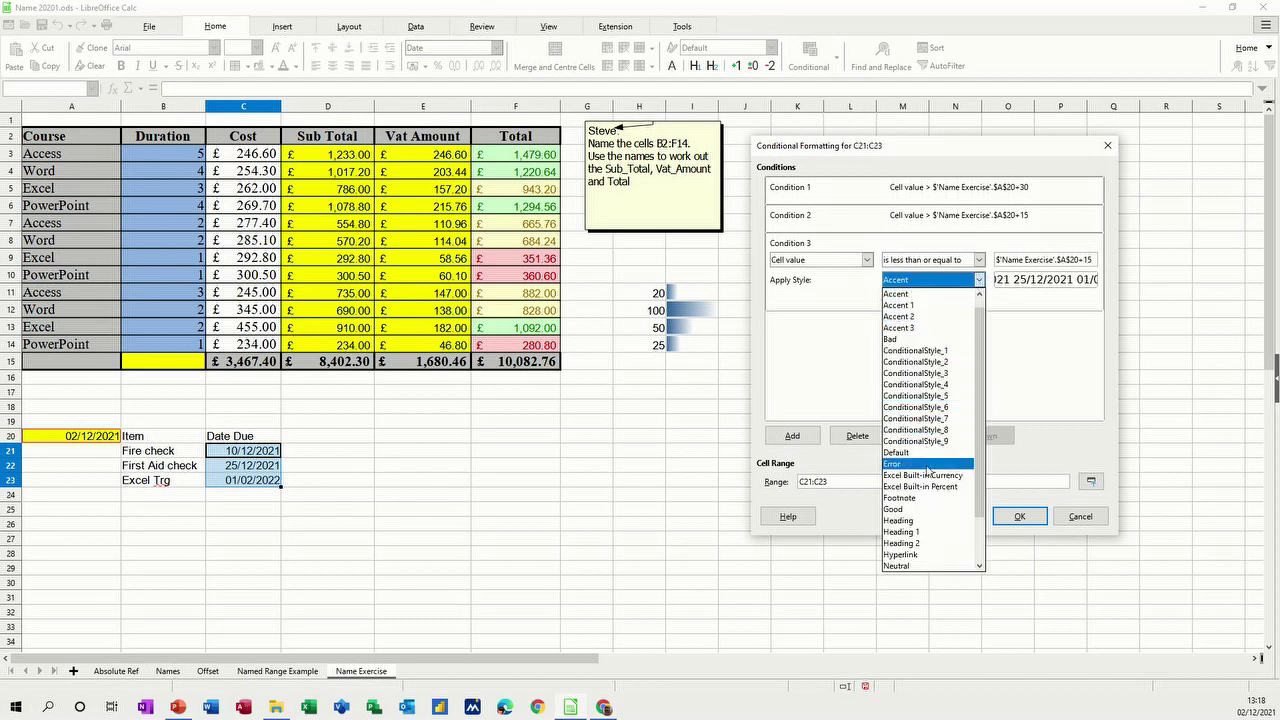
left_click(890, 340)
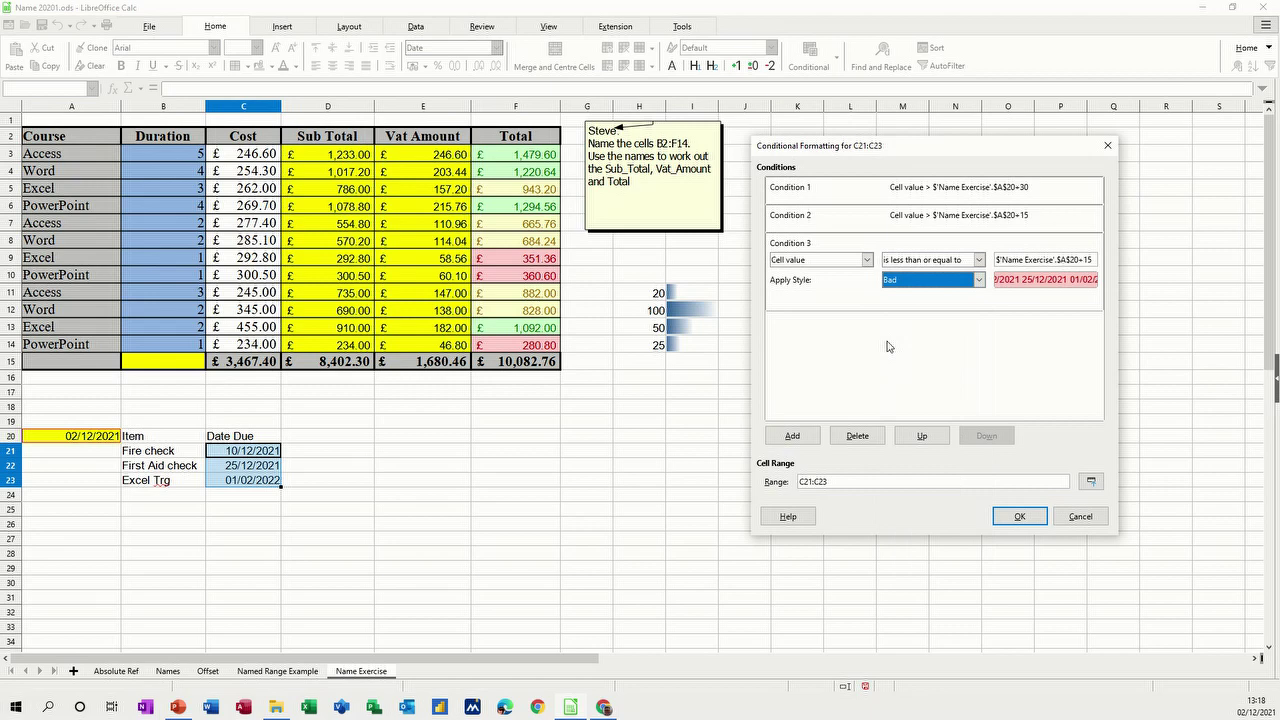
left_click(1018, 517)
left_click(370, 481)
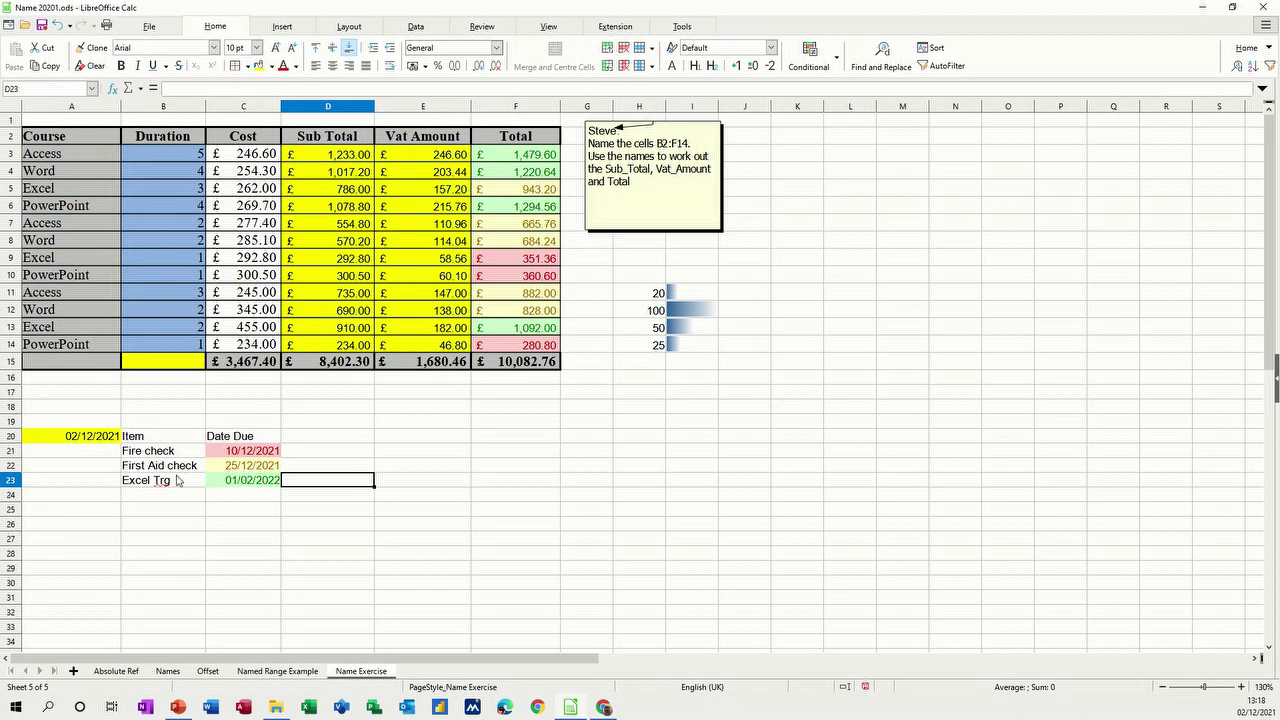
Change the due dates of Fire check in C21 and First Aid check in C22 to 01/02/2022
left_click(257, 455)
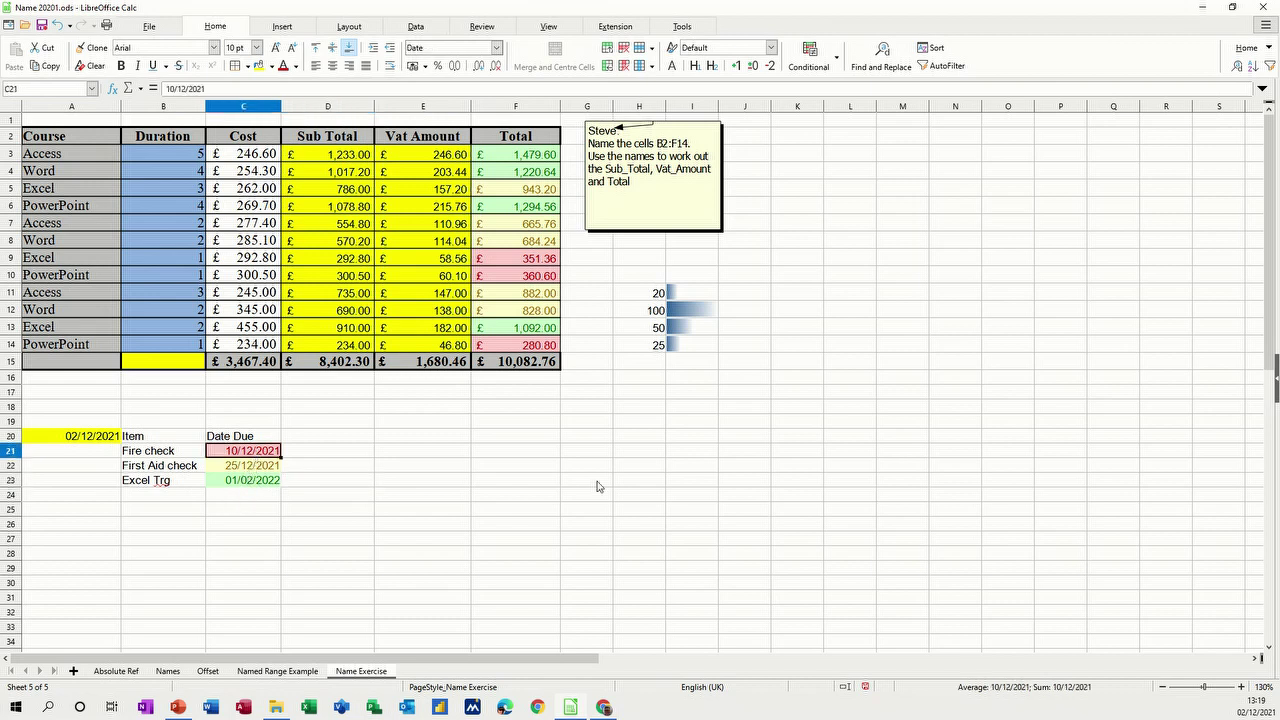
type("1/2/22")
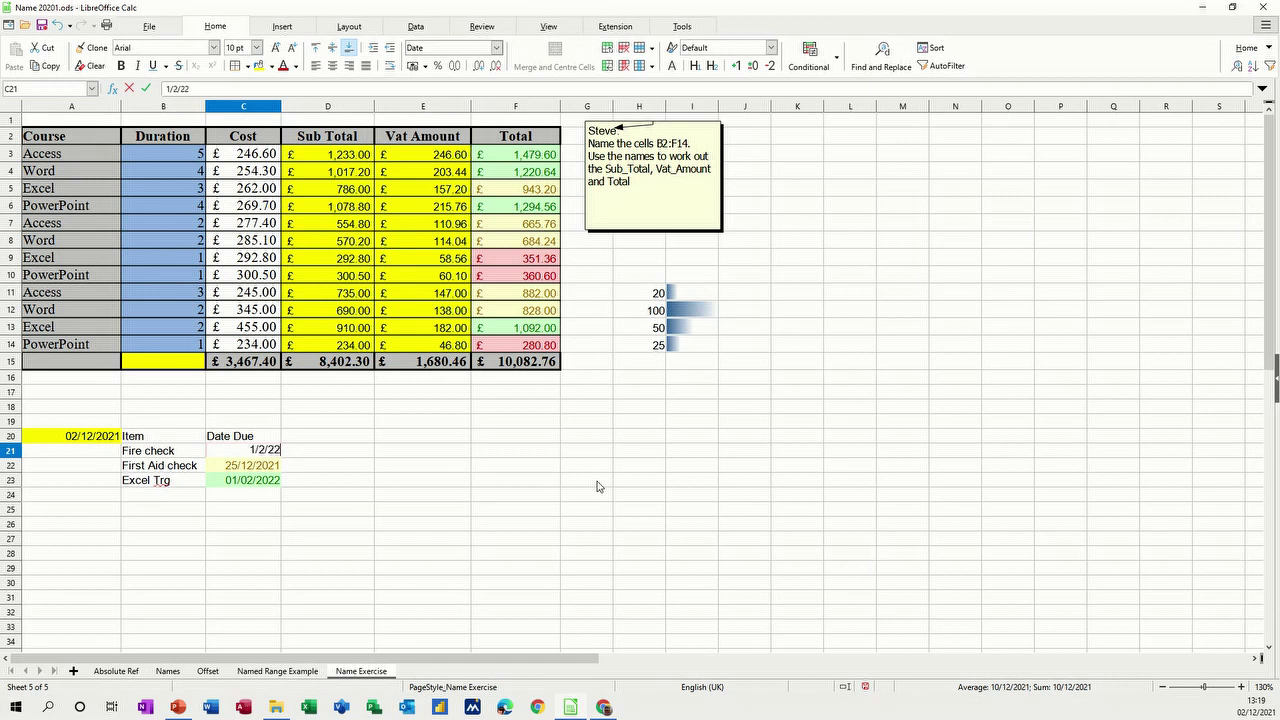
key("Return")
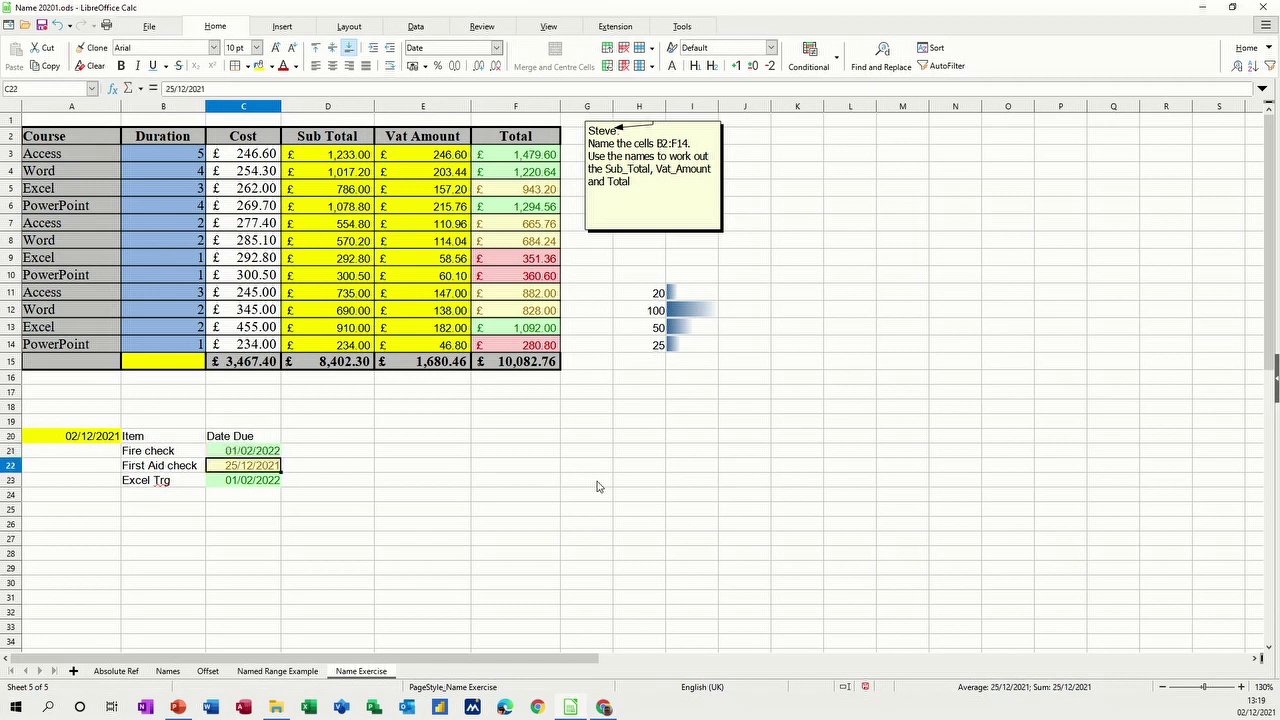
type("1/02/202")
key("Return")
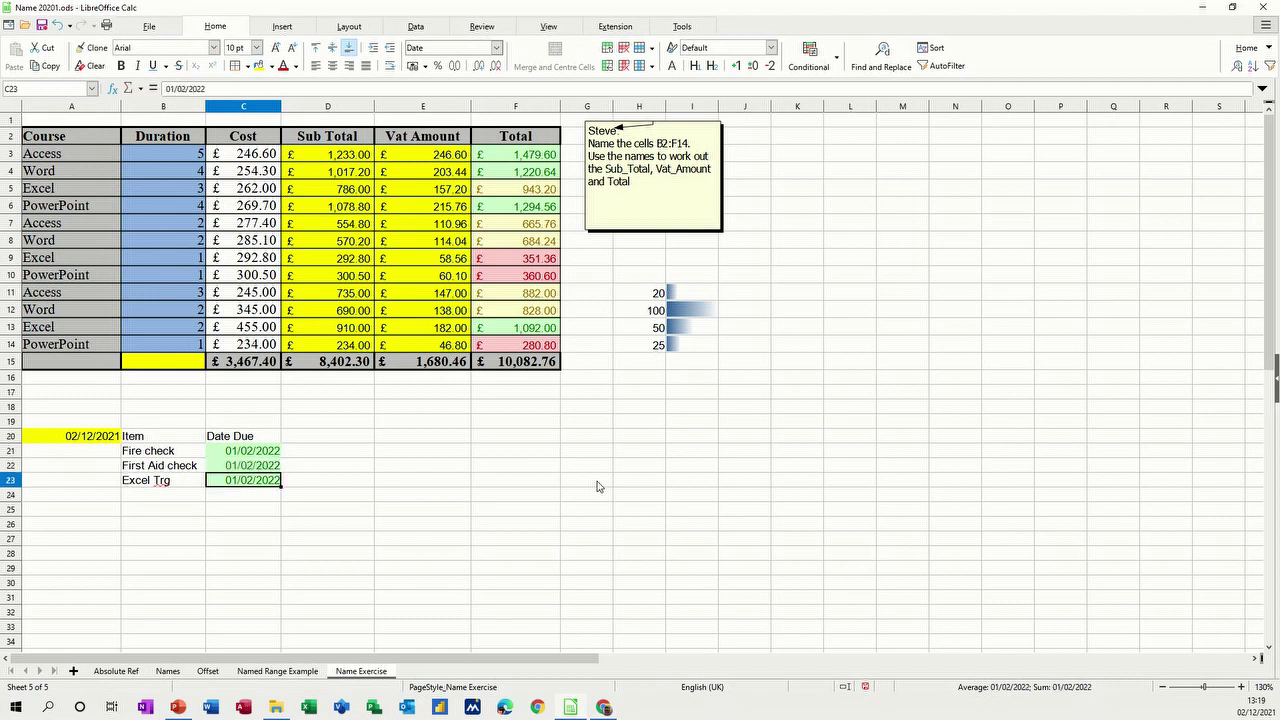